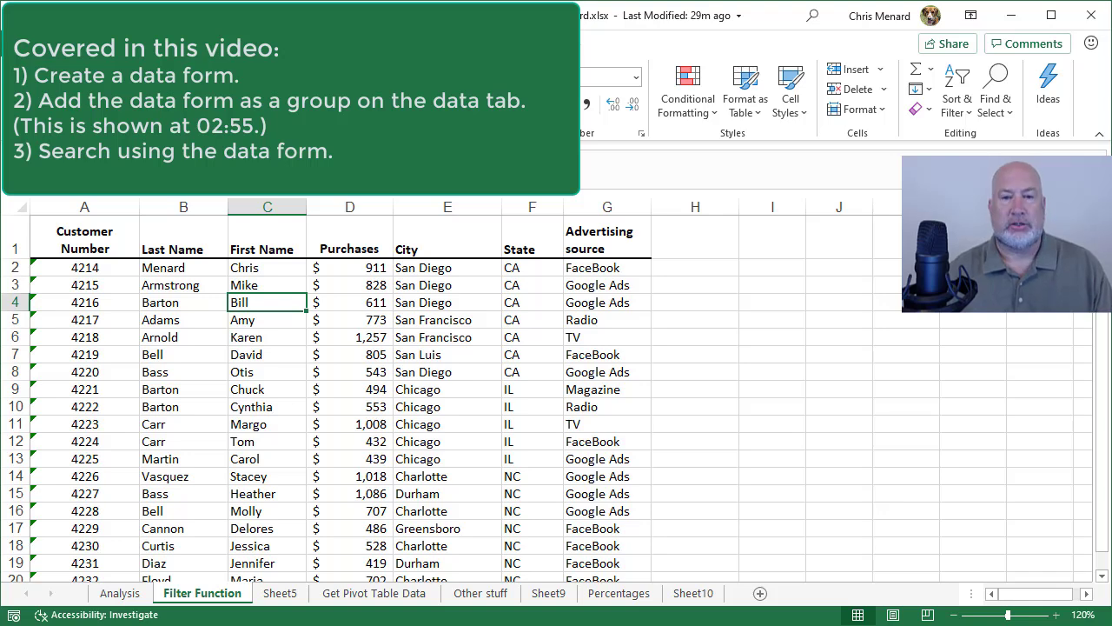
Switch to Book1 and enter the headers LN, FN and Dept in A1 through C1.
key("alt+Tab")
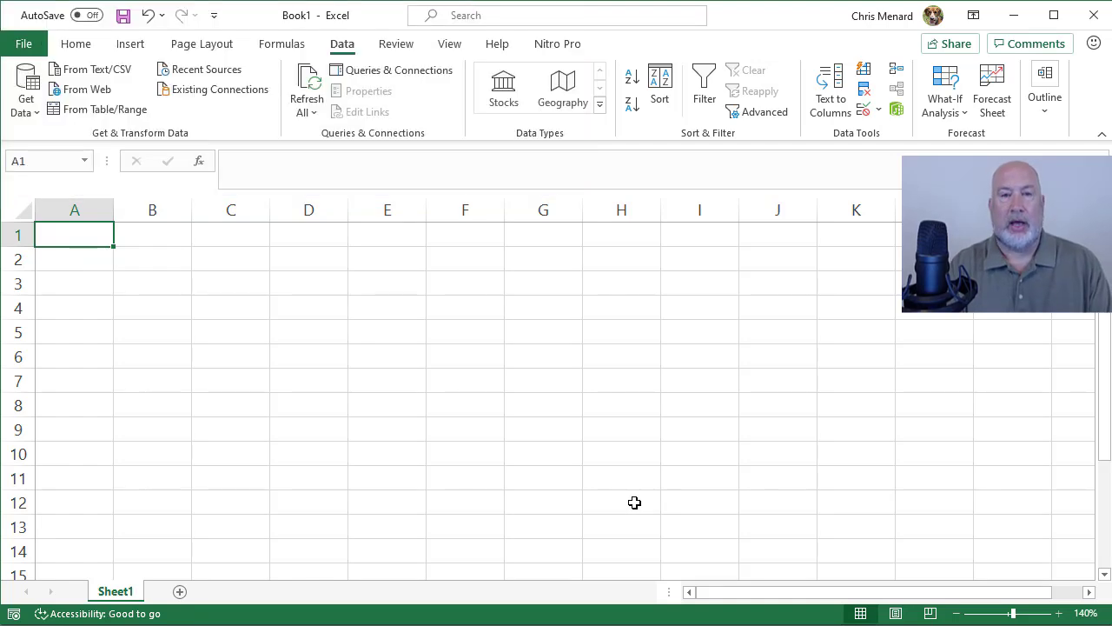
type("LN")
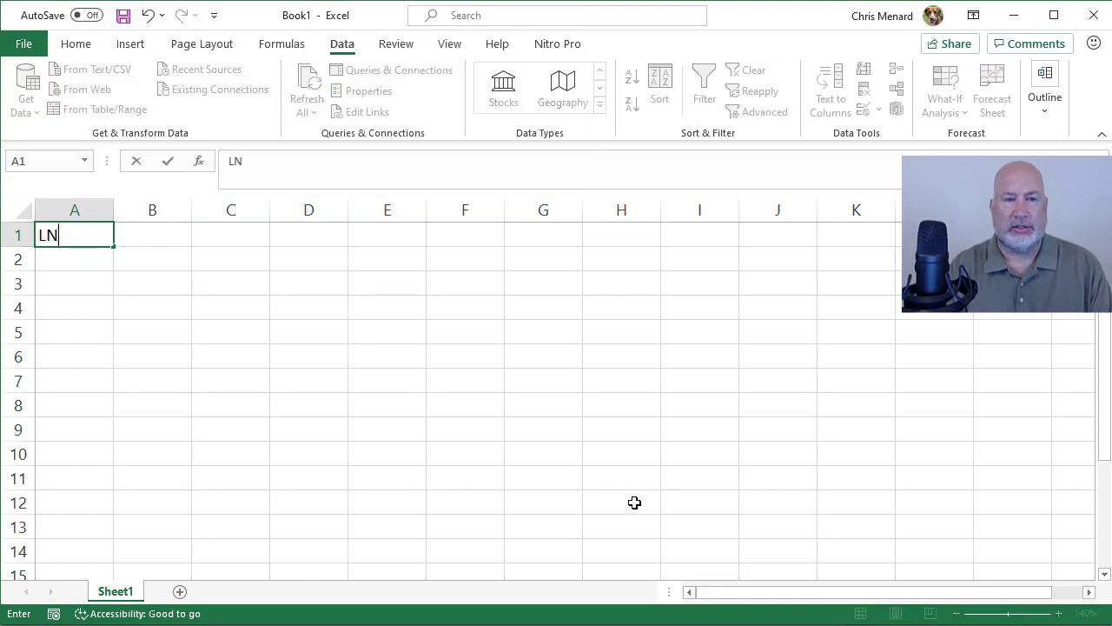
key("Tab")
type("FN")
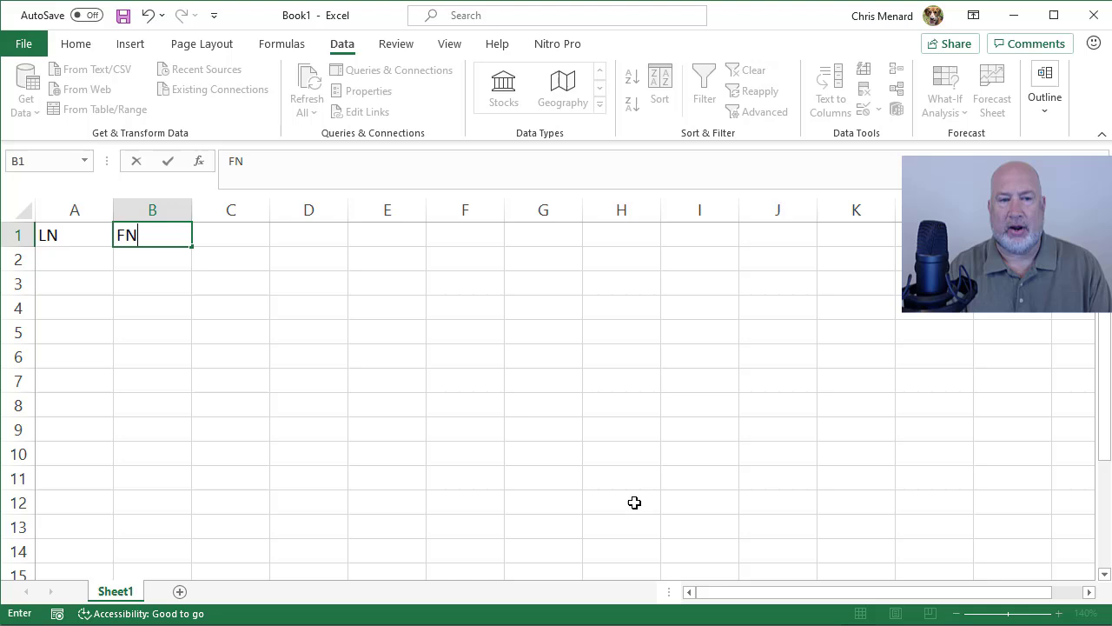
key("Tab")
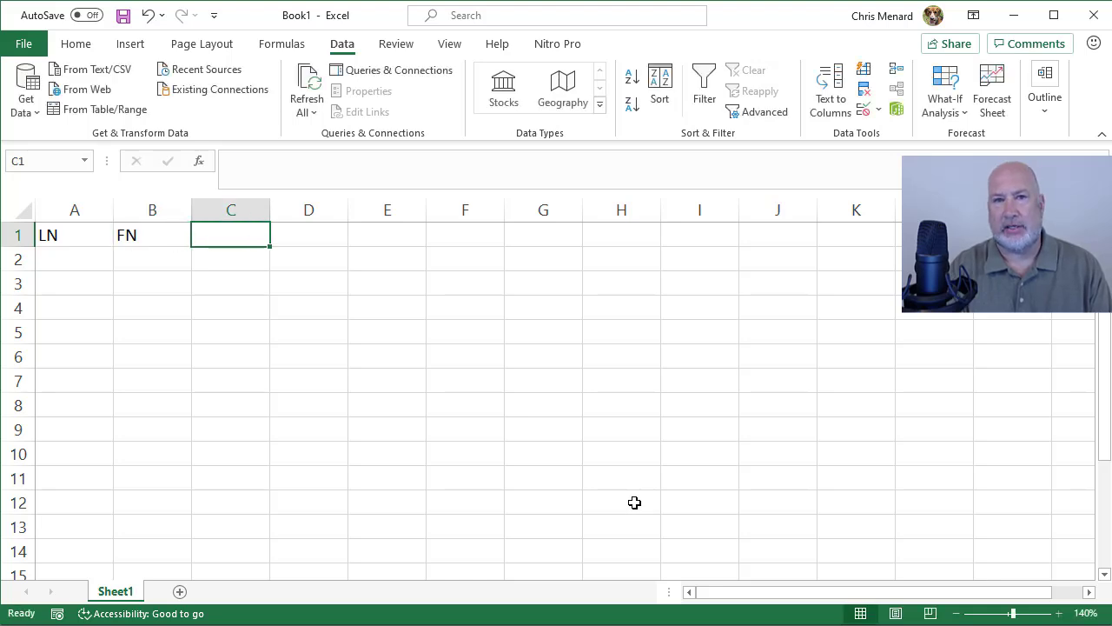
type("SD")
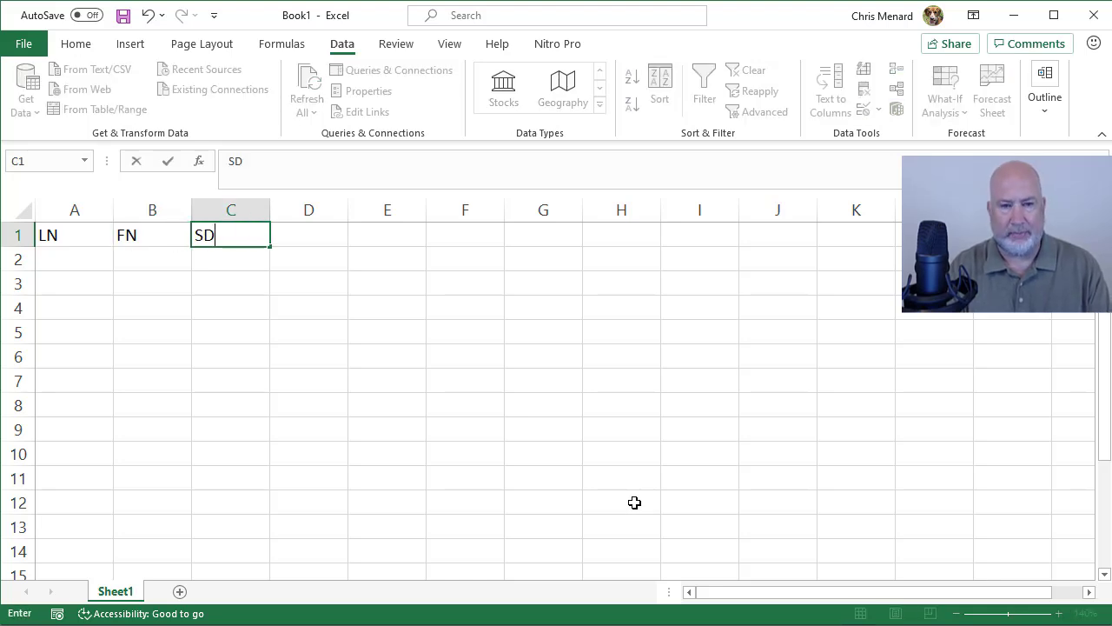
key("BackSpace")
key("BackSpace")
type("Dept")
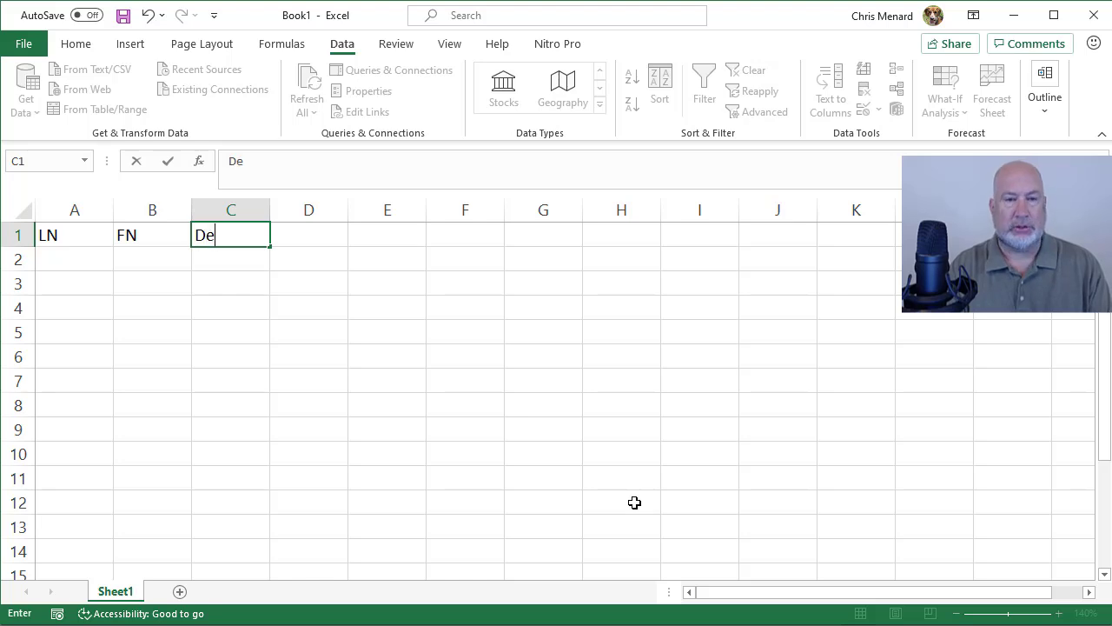
key("Tab")
Finish the header row with Manager in D1 and Salary in E1.
type("S")
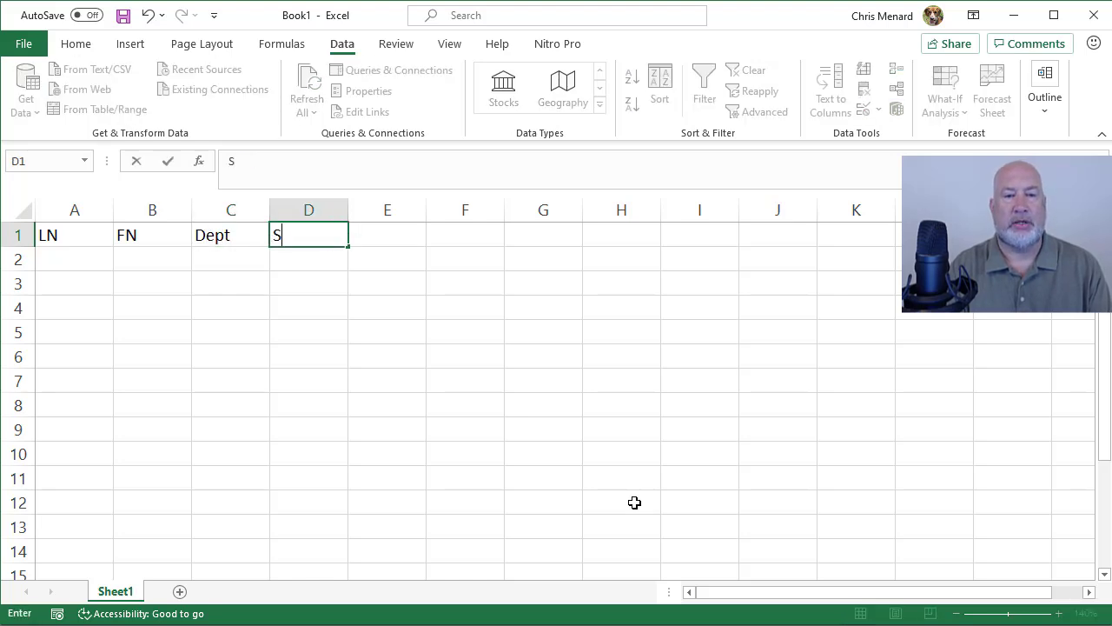
key("BackSpace")
type("Mana")
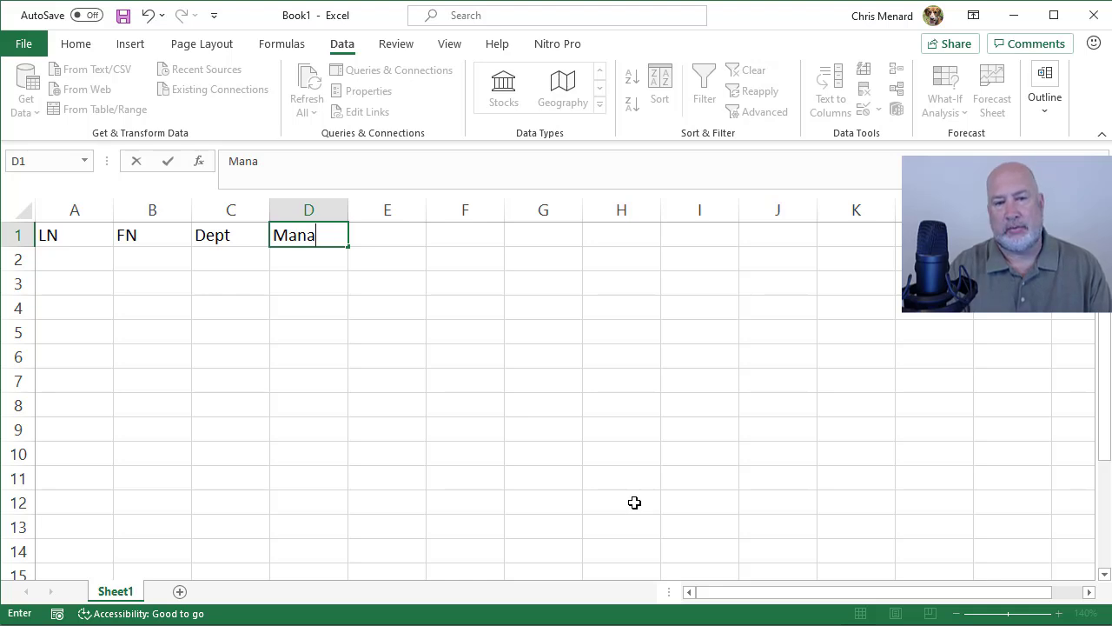
type("ger")
key("Tab")
type("Sala")
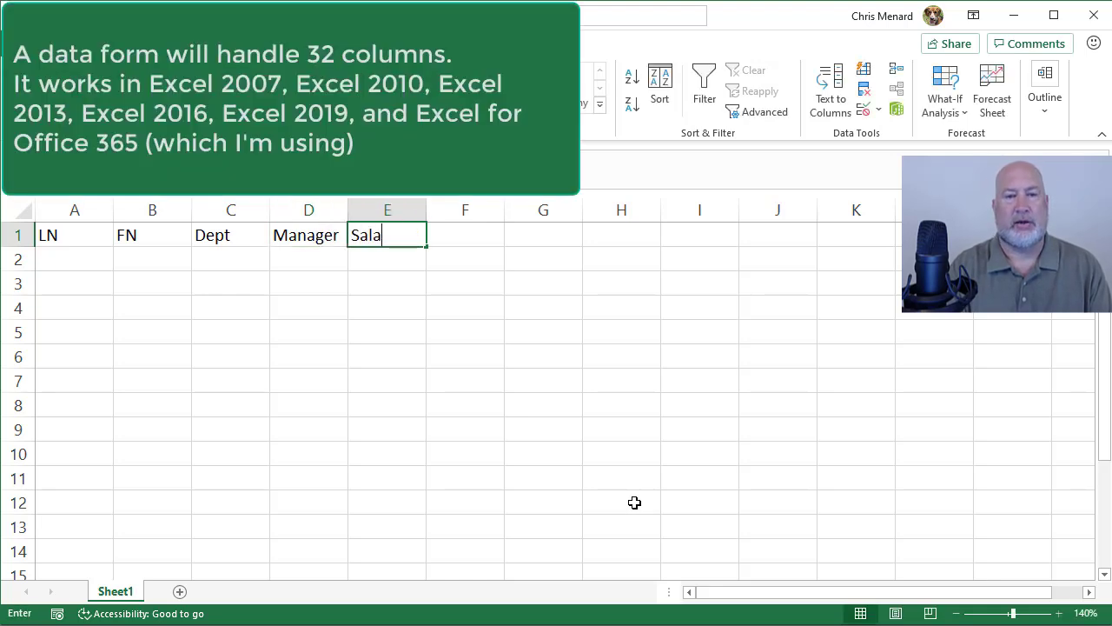
type("ry")
key("Return")
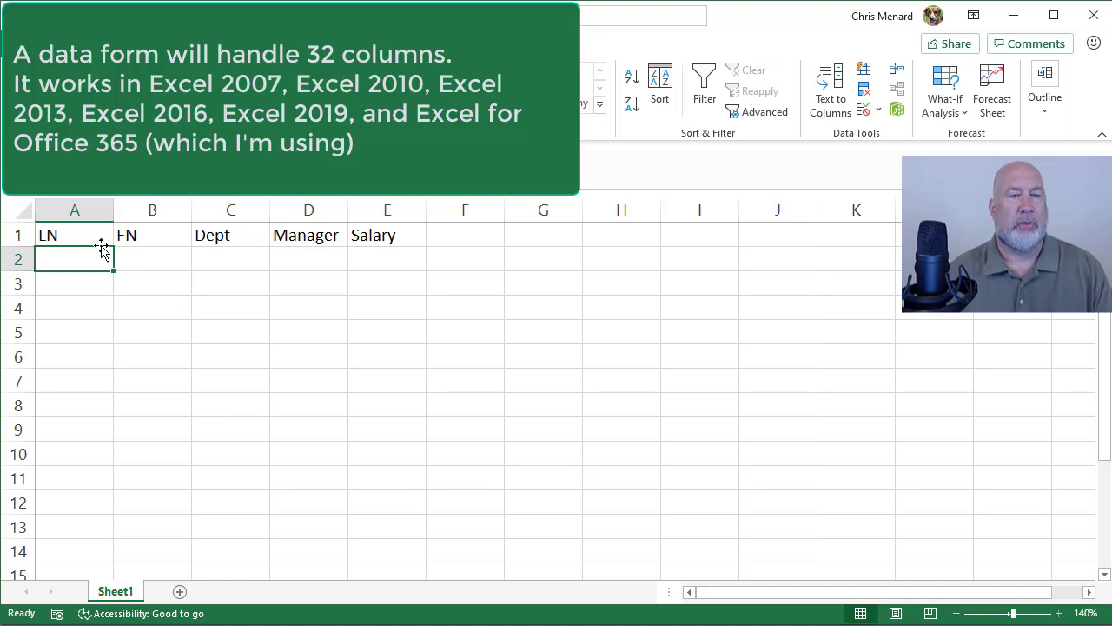
Make the header row A1:E1 bold.
left_click_drag(101, 243, 379, 234)
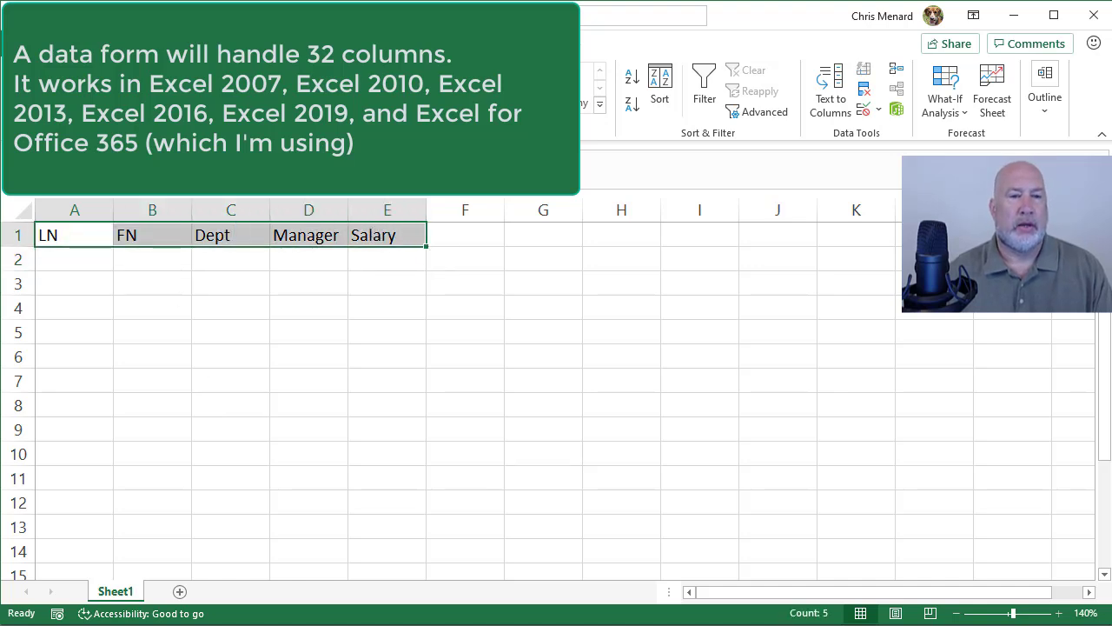
key("alt+h")
key("ctrl+b")
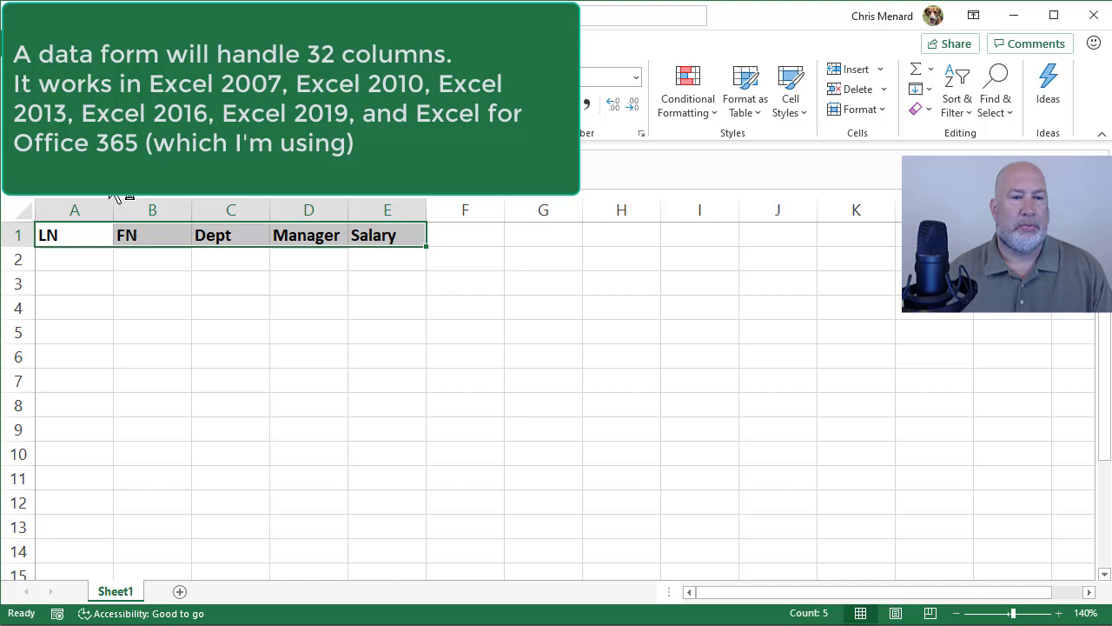
Enter the first record in row 2: last name, first name, Dept HR, a manager, Salary 18.45.
left_click(93, 259)
type("Menard")
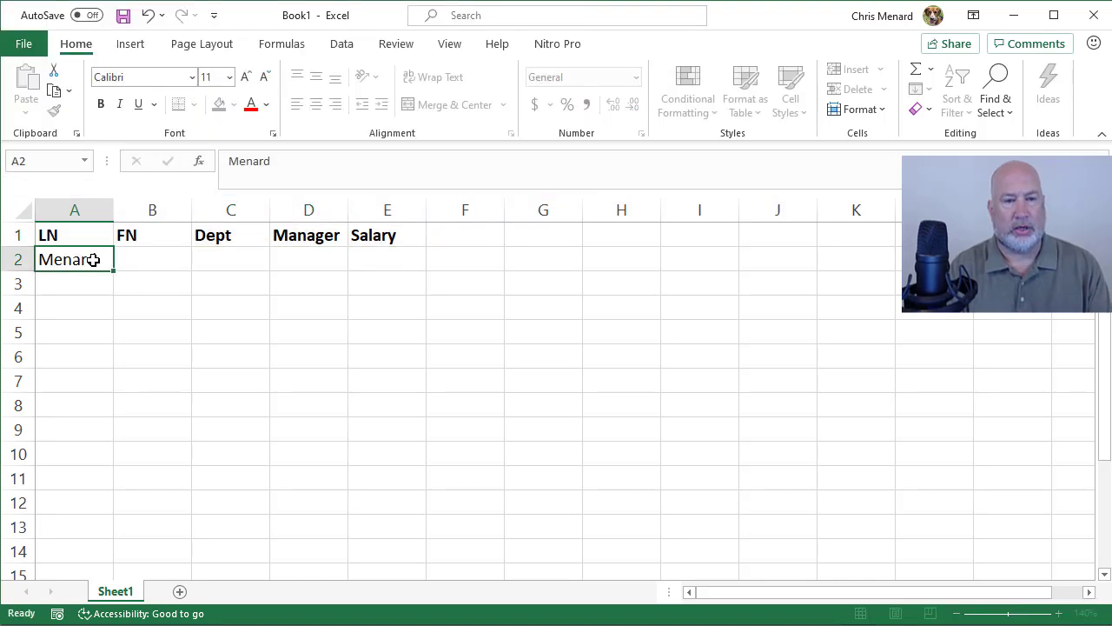
key("Tab")
type("Chris")
key("Tab")
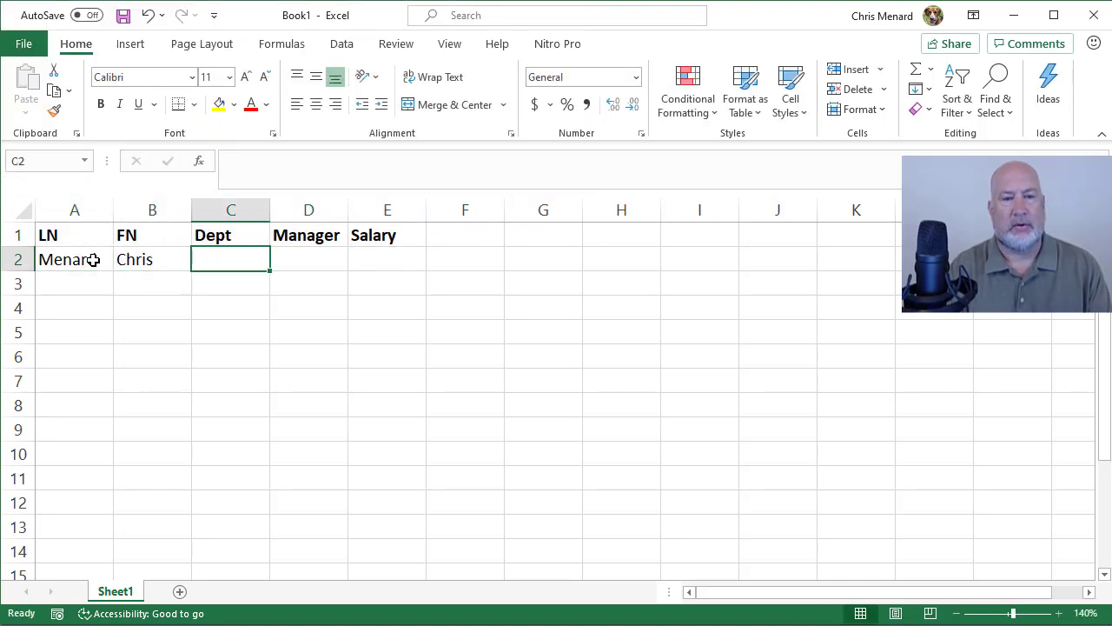
type("HR")
key("Tab")
type("Smith")
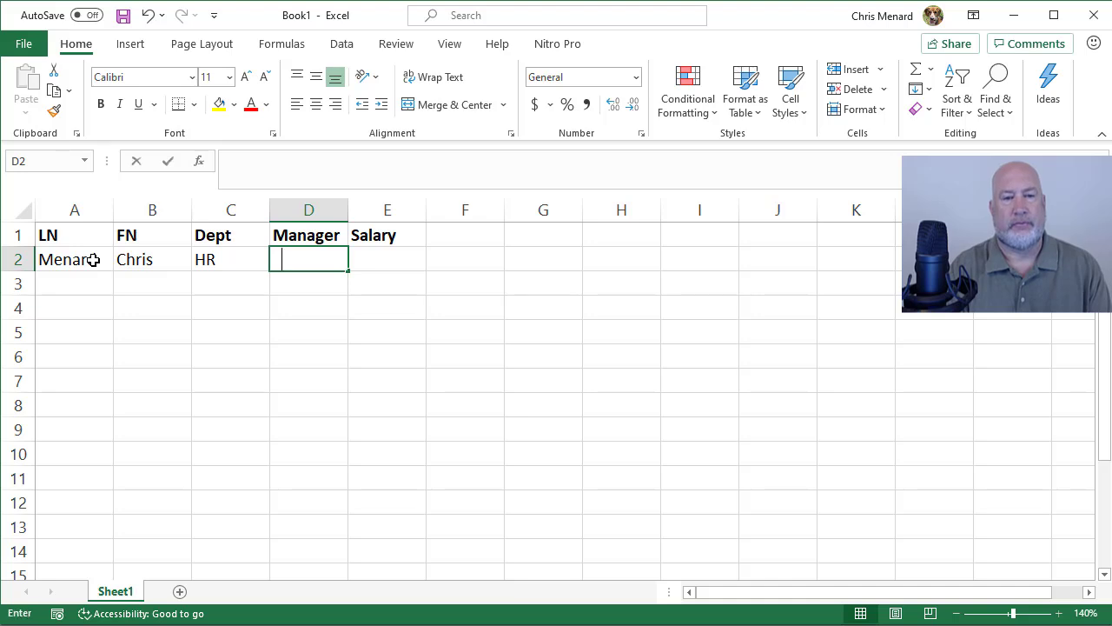
key("Tab")
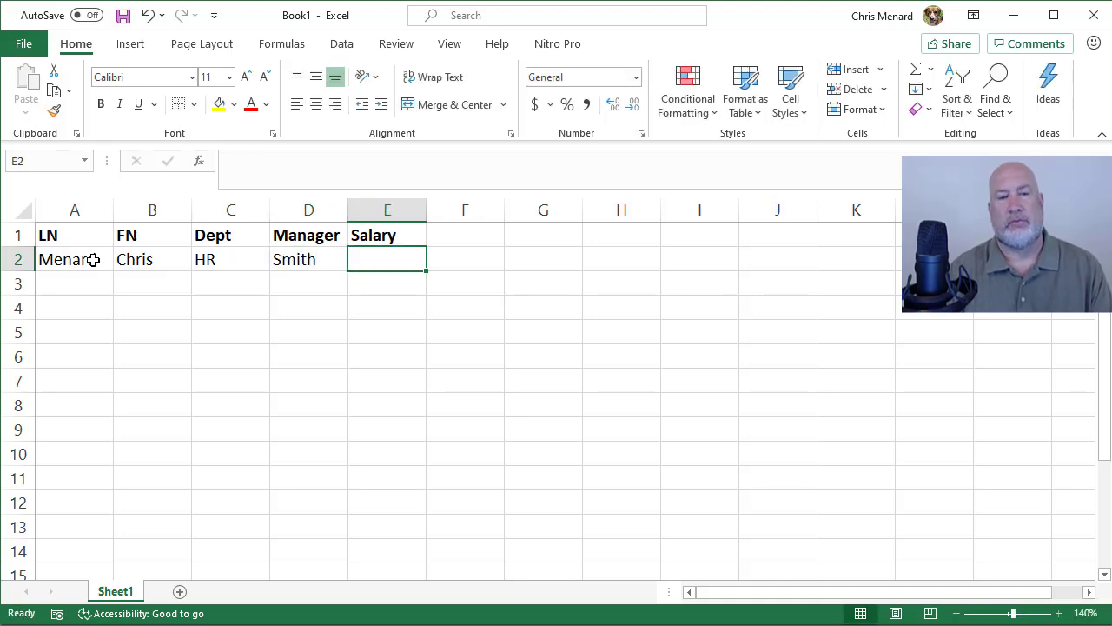
type("18.45")
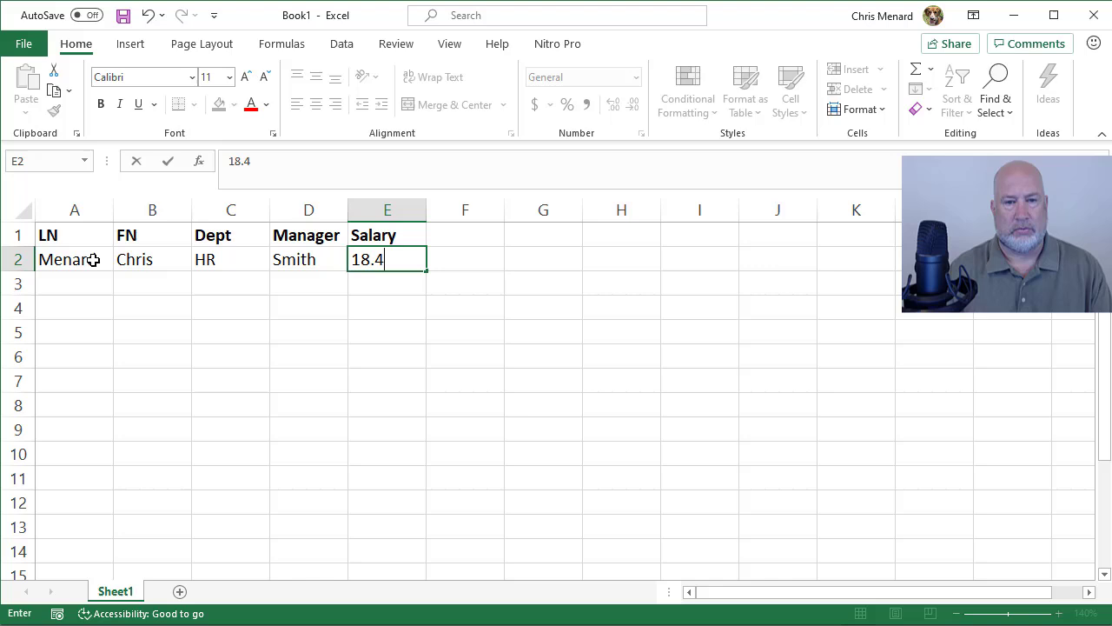
key("Return")
left_click(58, 252)
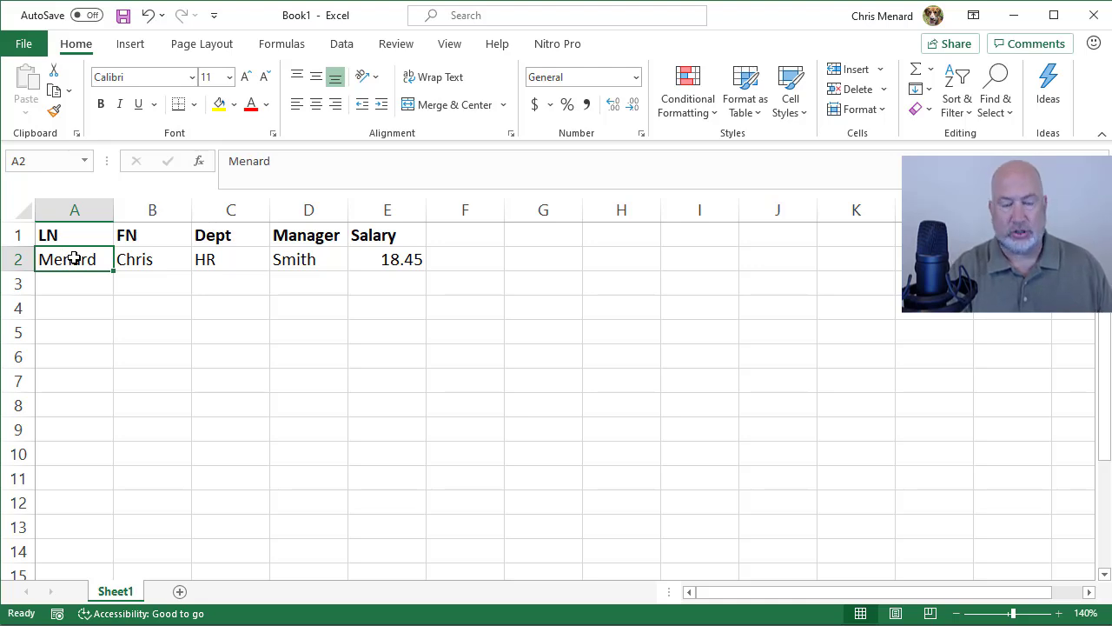
Convert A1:E2 into a table with headers using Ctrl+T.
key("ctrl+t")
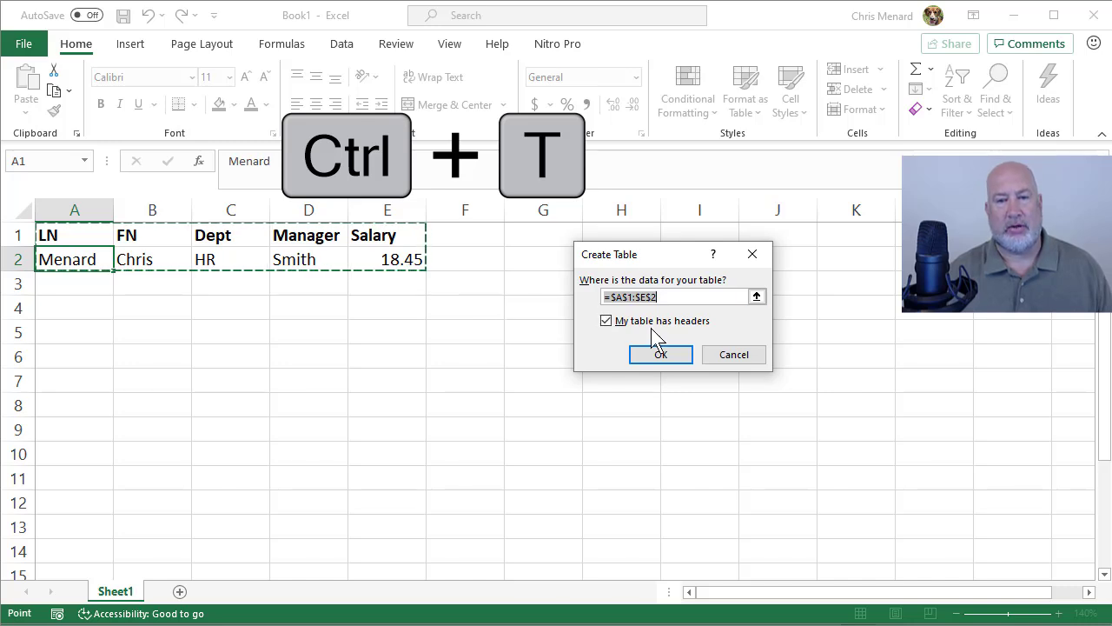
left_click(660, 354)
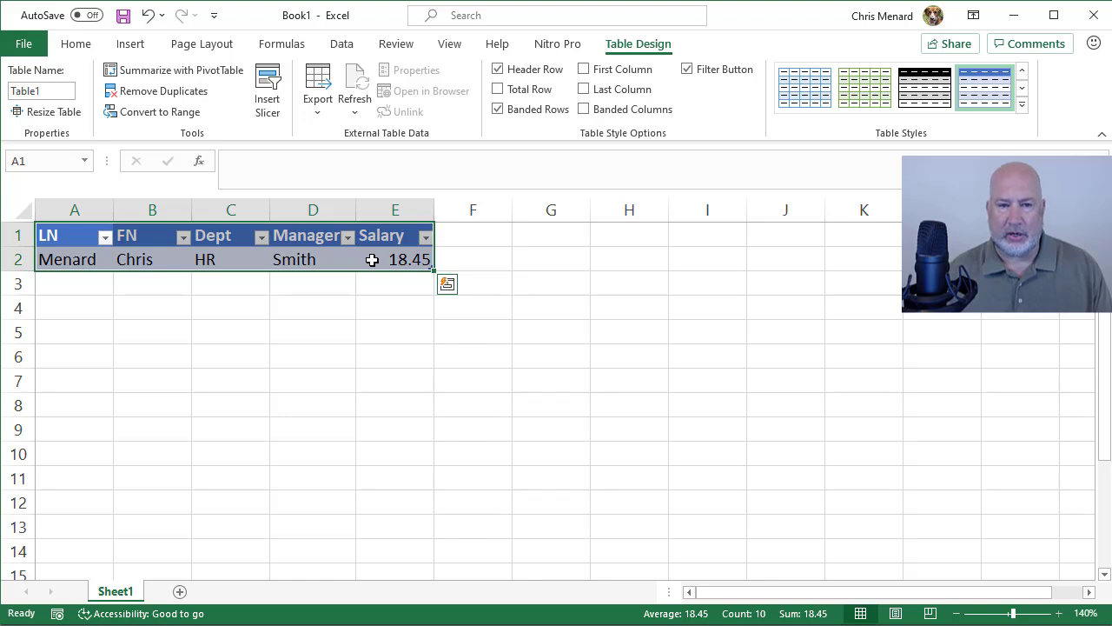
Find the Form command through the Search box and open the table's data form.
left_click(253, 261)
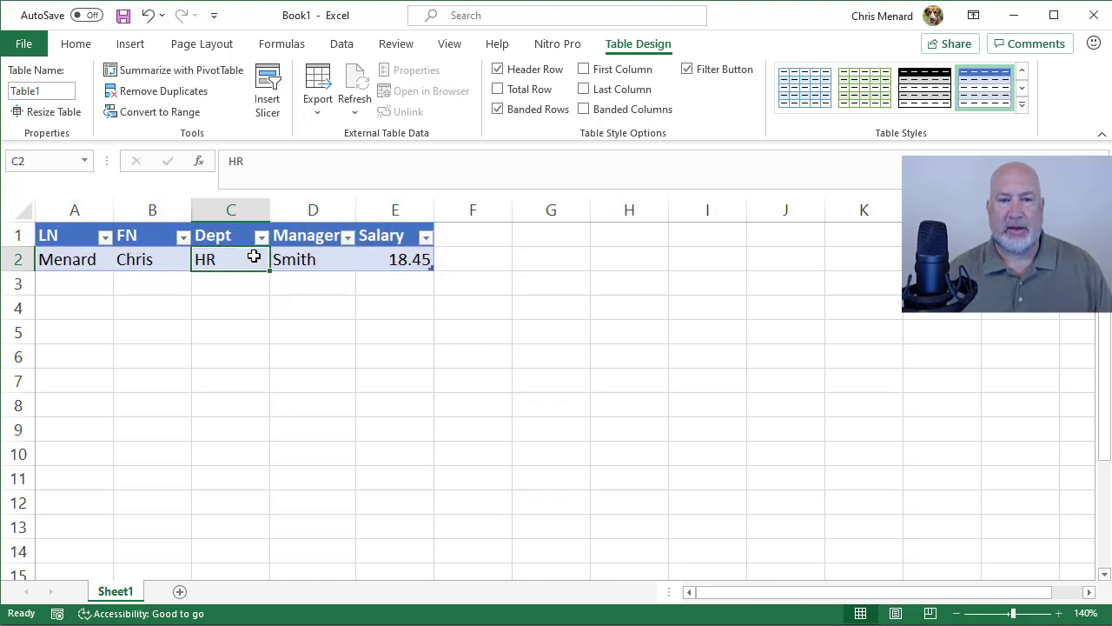
left_click(502, 19)
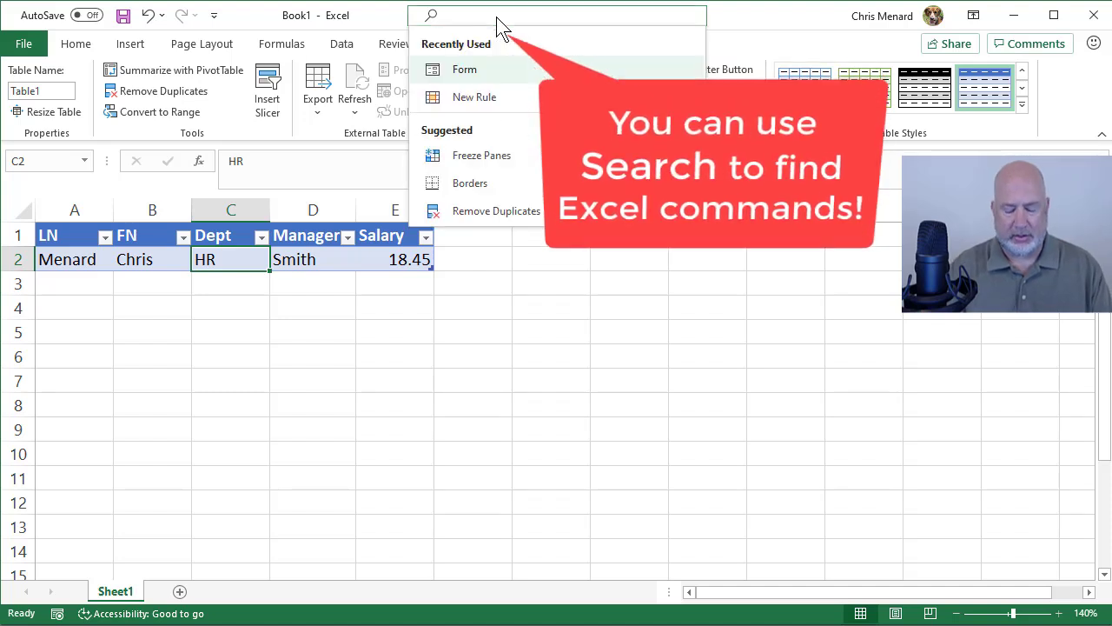
type("form")
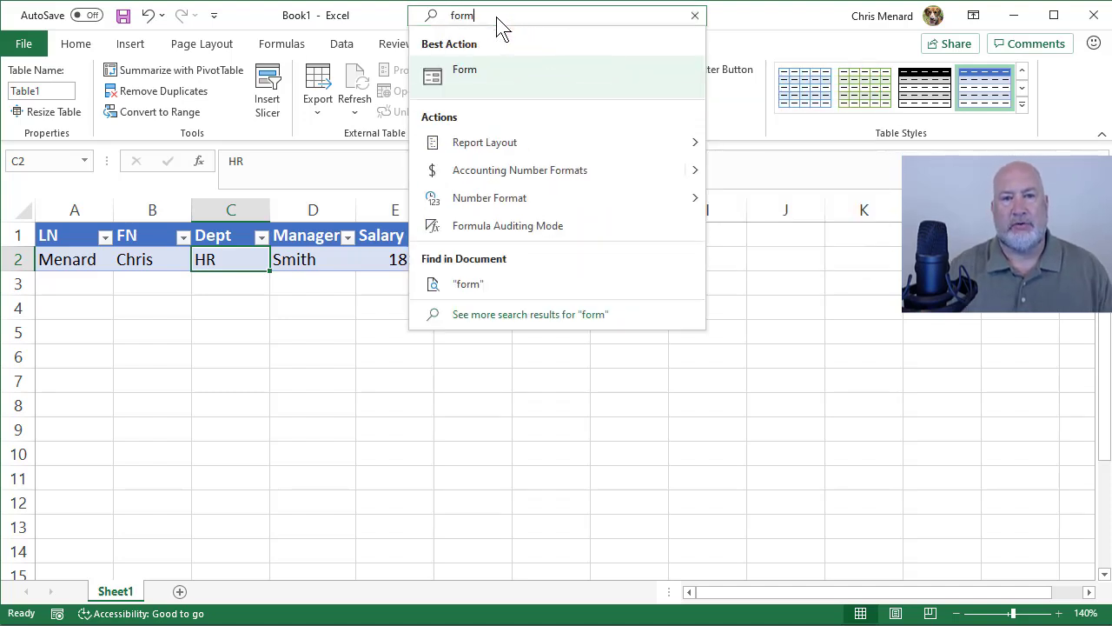
left_click(486, 71)
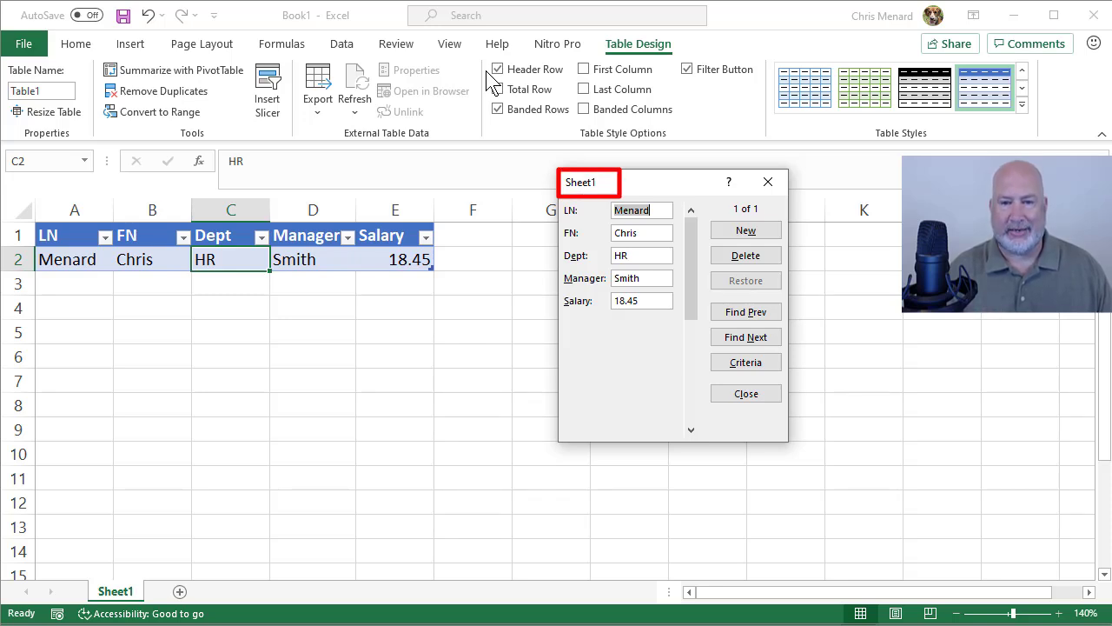
Add a second record in the data form with Dept HR and Salary 19.75 as row 3.
left_click(750, 238)
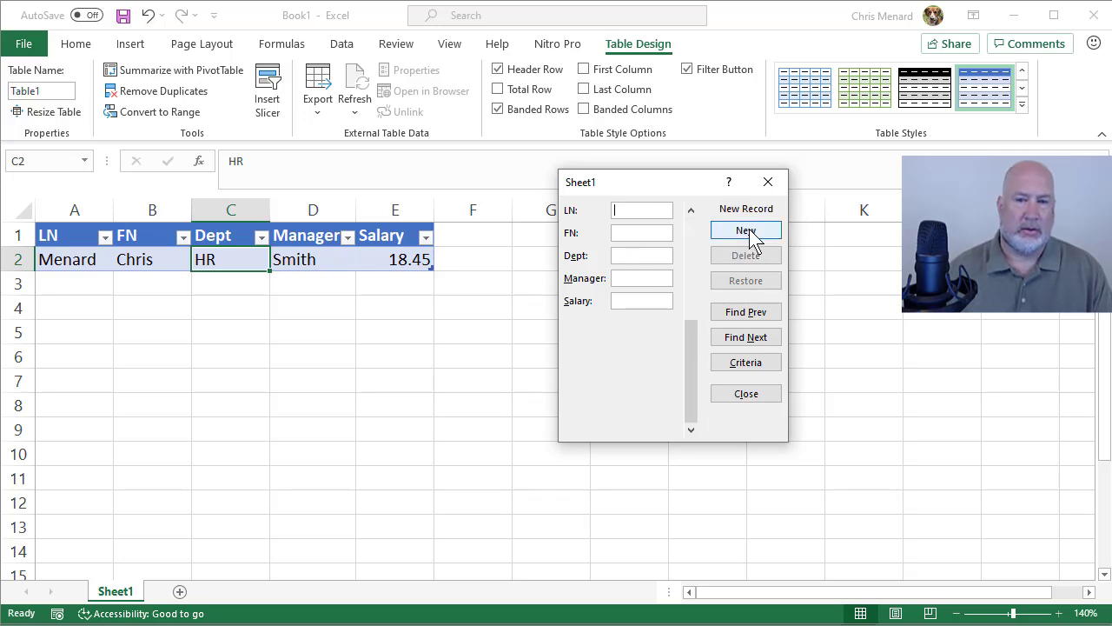
type("Jones")
key("Tab")
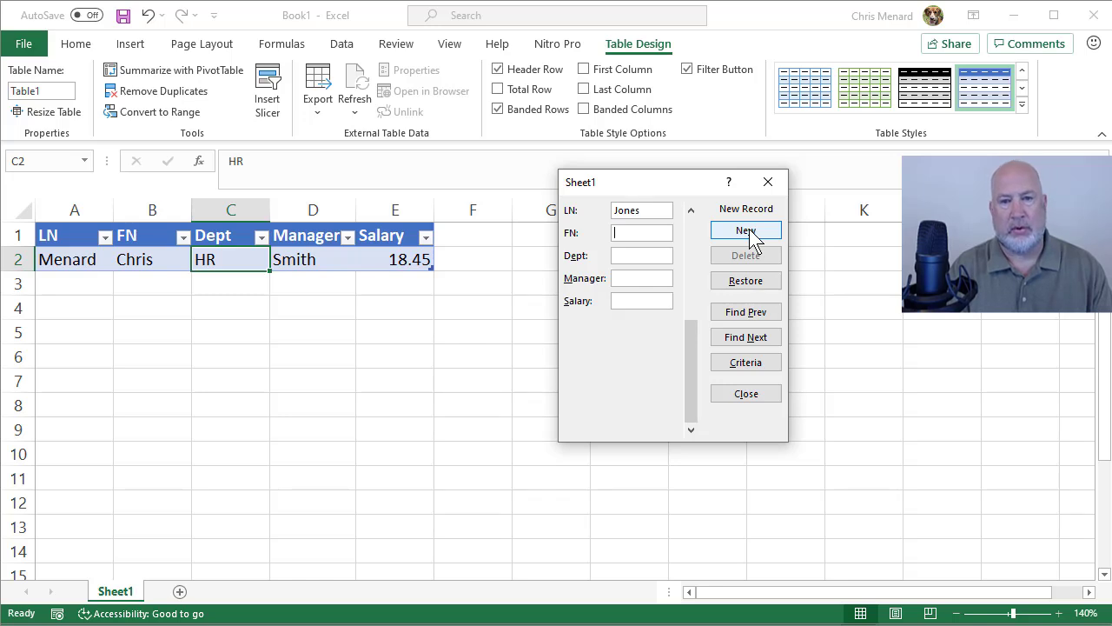
type("Carl")
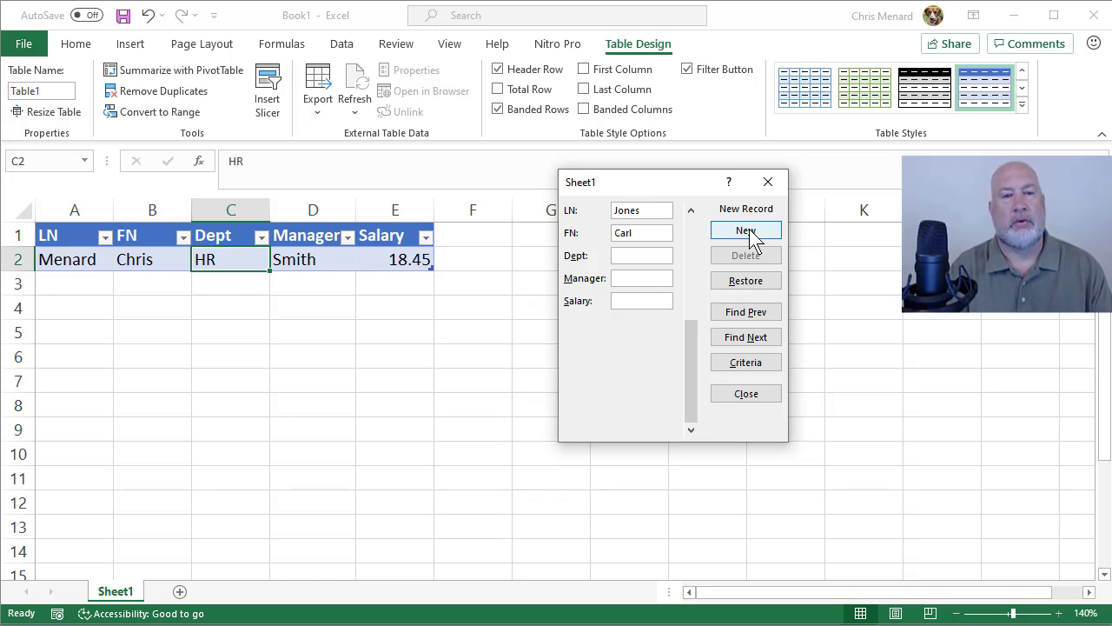
key("Tab")
type("H")
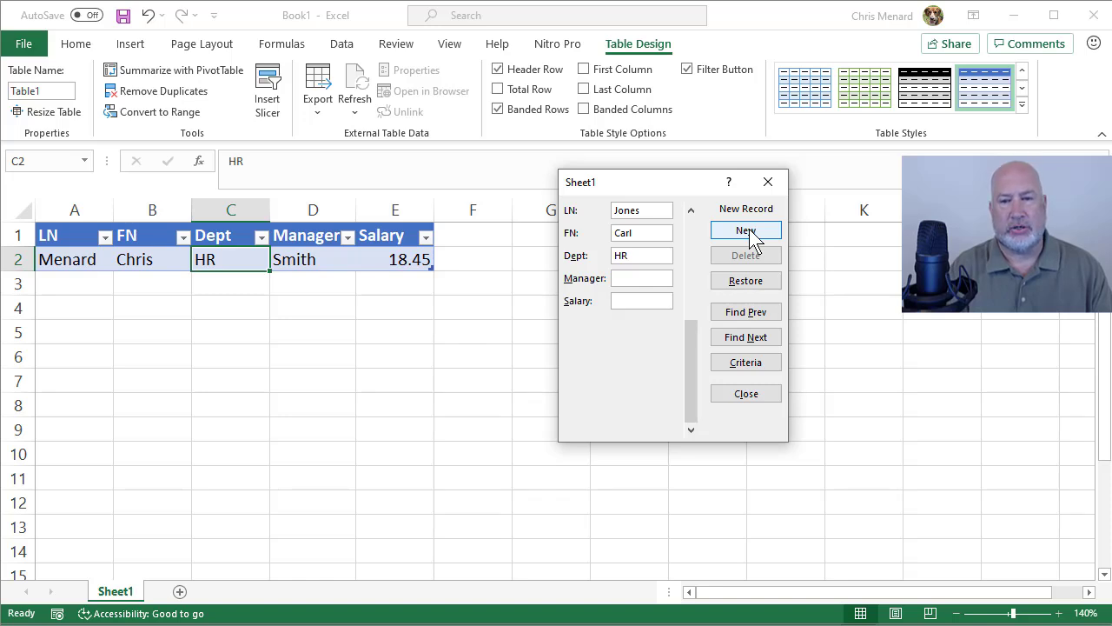
type("Wilson")
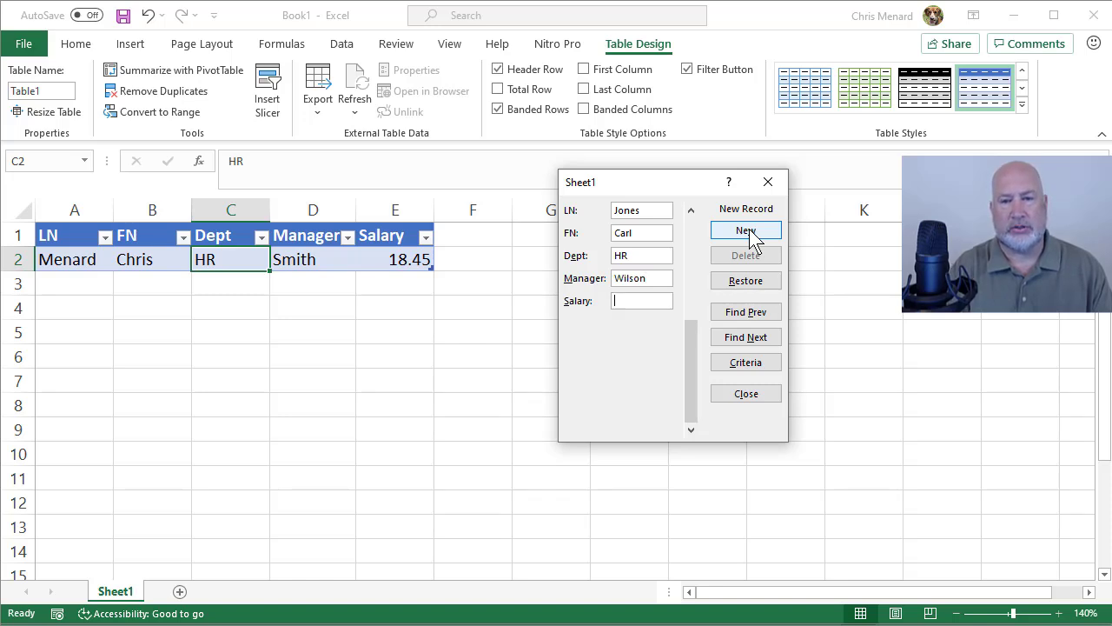
type("19.75")
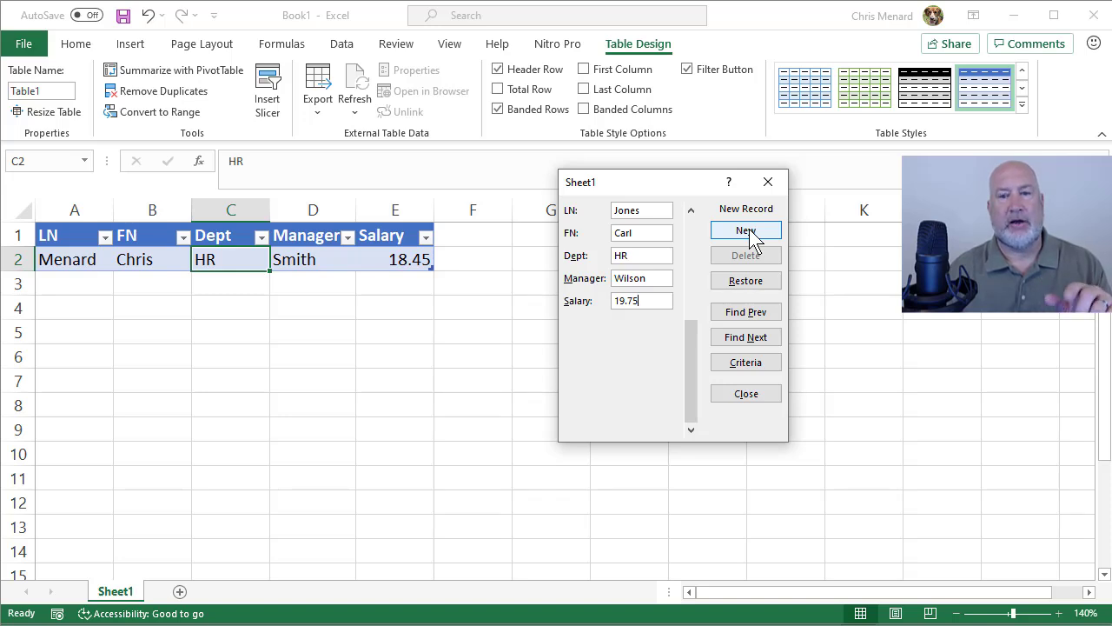
left_click(749, 233)
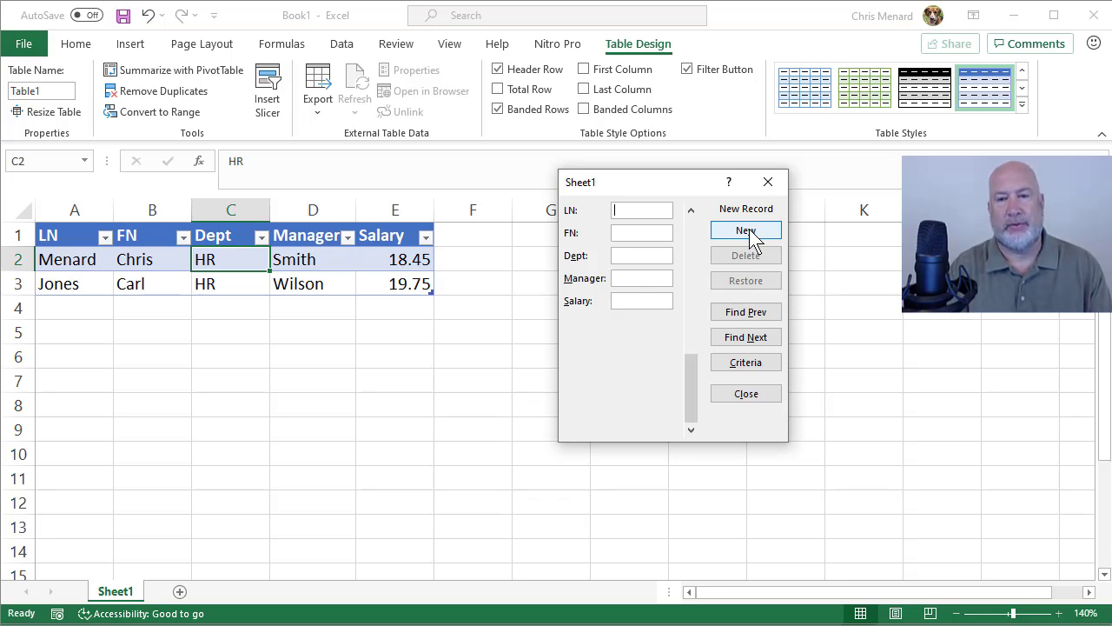
Add a third record in the data form with Dept Marketing and Salary 25 as row 4.
type("Owens")
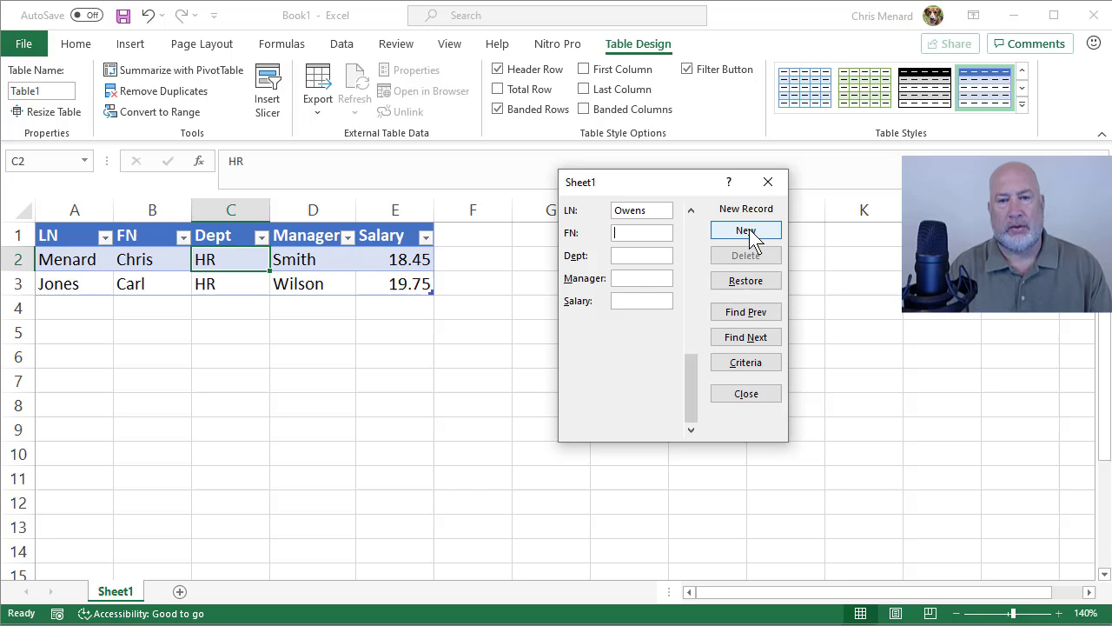
type("Susan")
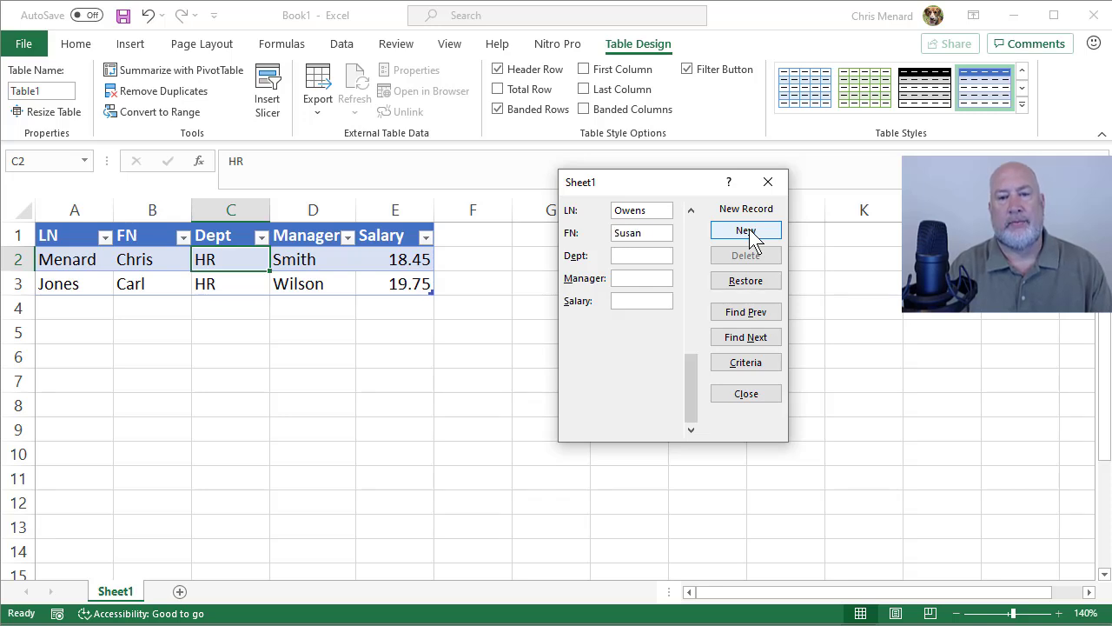
type("Marketing")
key("Tab")
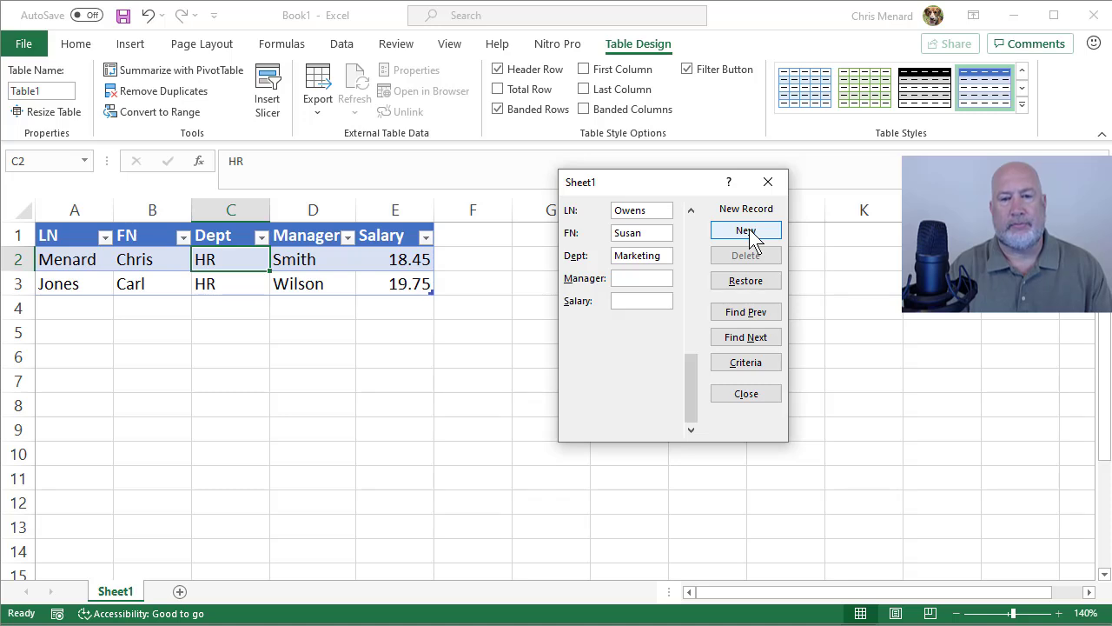
type("Jones")
key("Tab")
type("25")
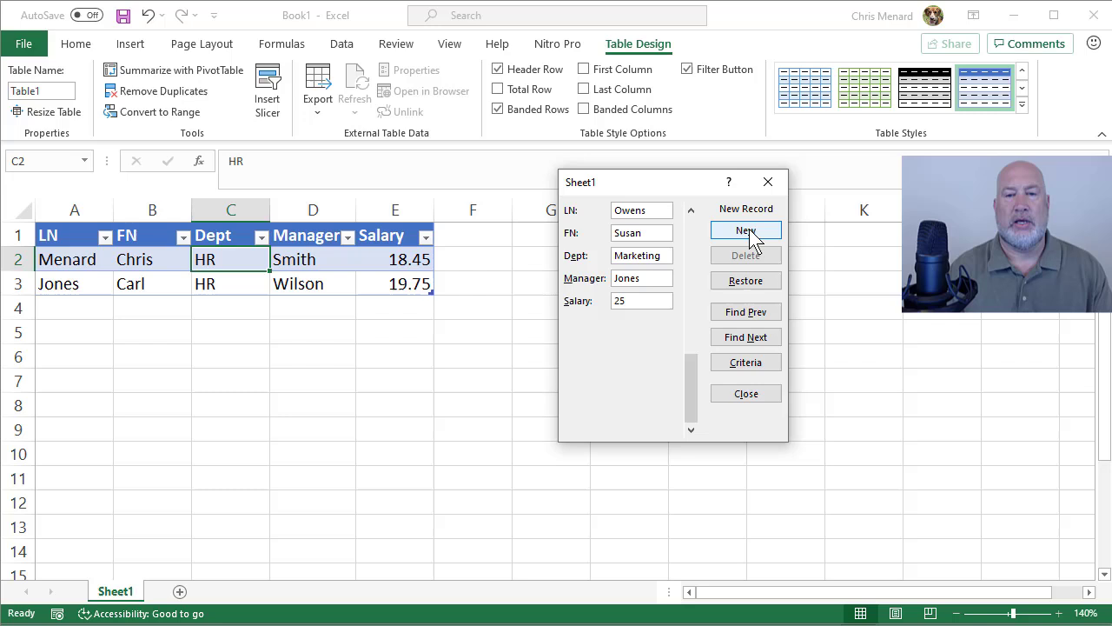
left_click(747, 231)
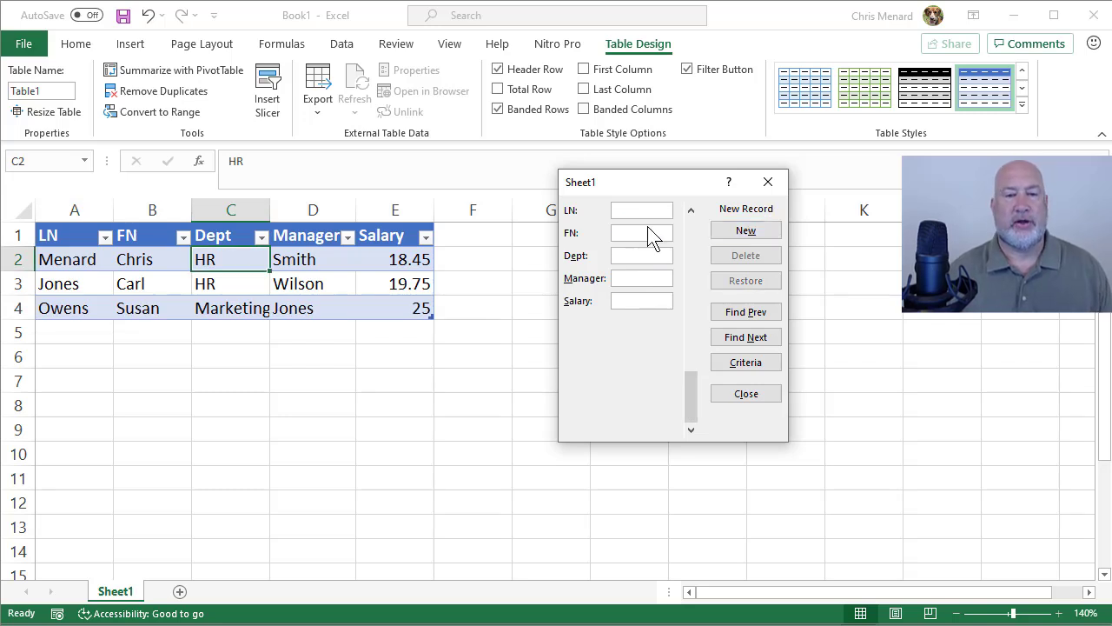
Close the data form and switch to the Data tab of the ribbon.
left_click(769, 183)
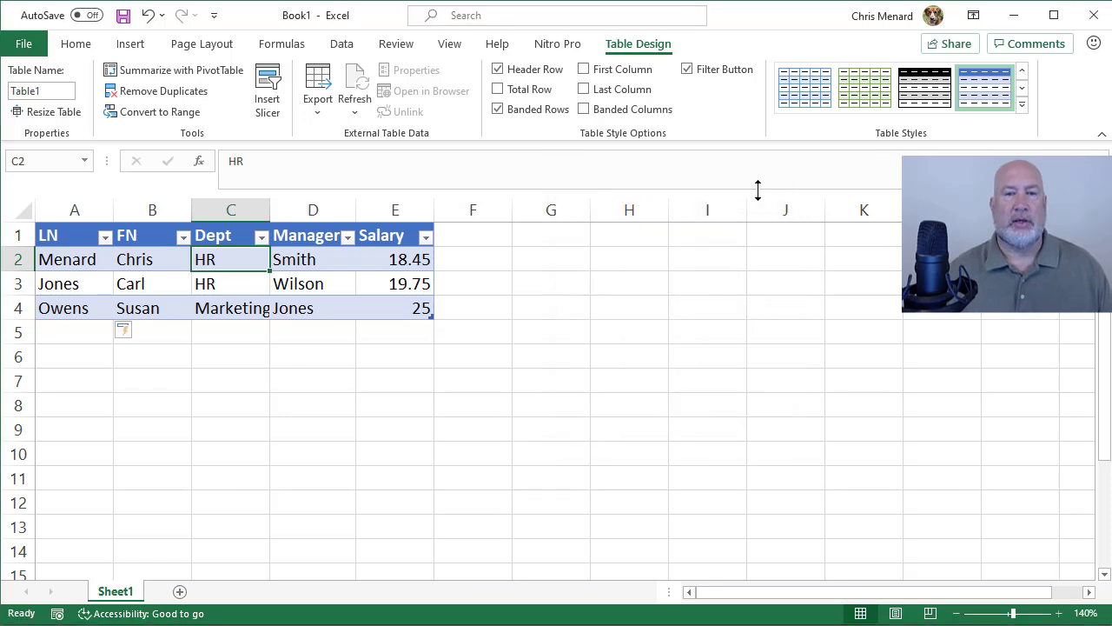
left_click(492, 19)
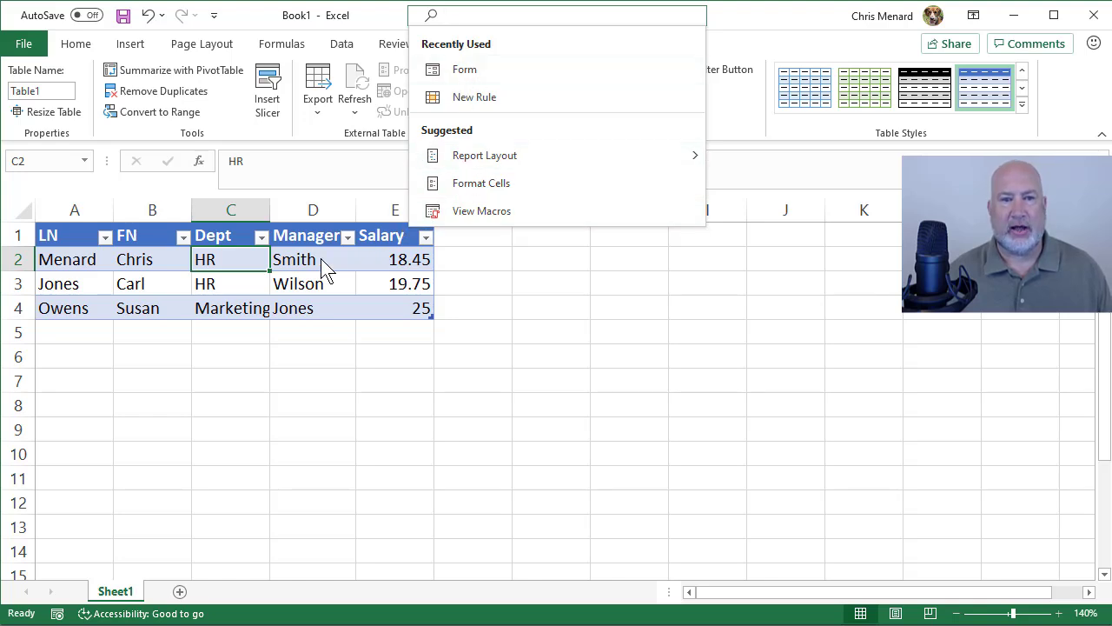
key("Escape")
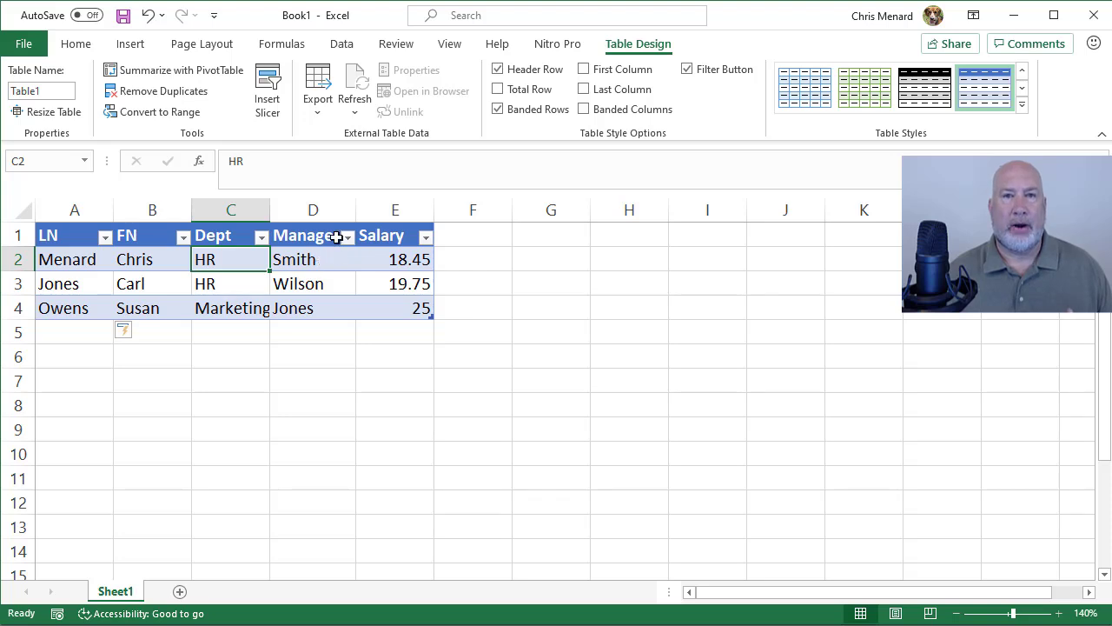
left_click(343, 46)
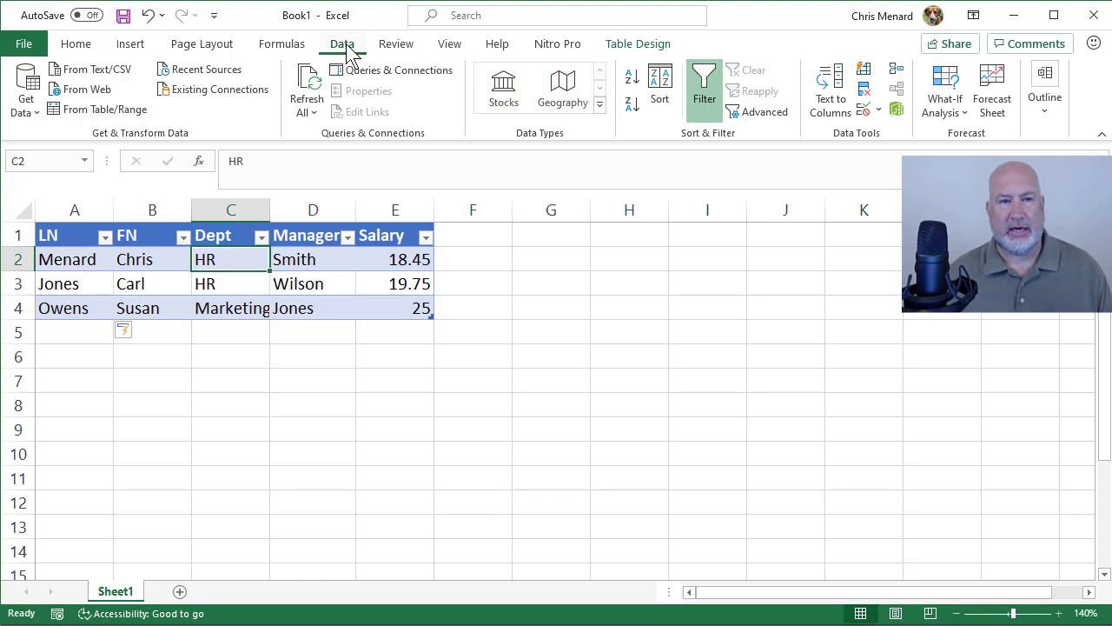
Open the Excel Options dialog from the File menu.
left_click(23, 45)
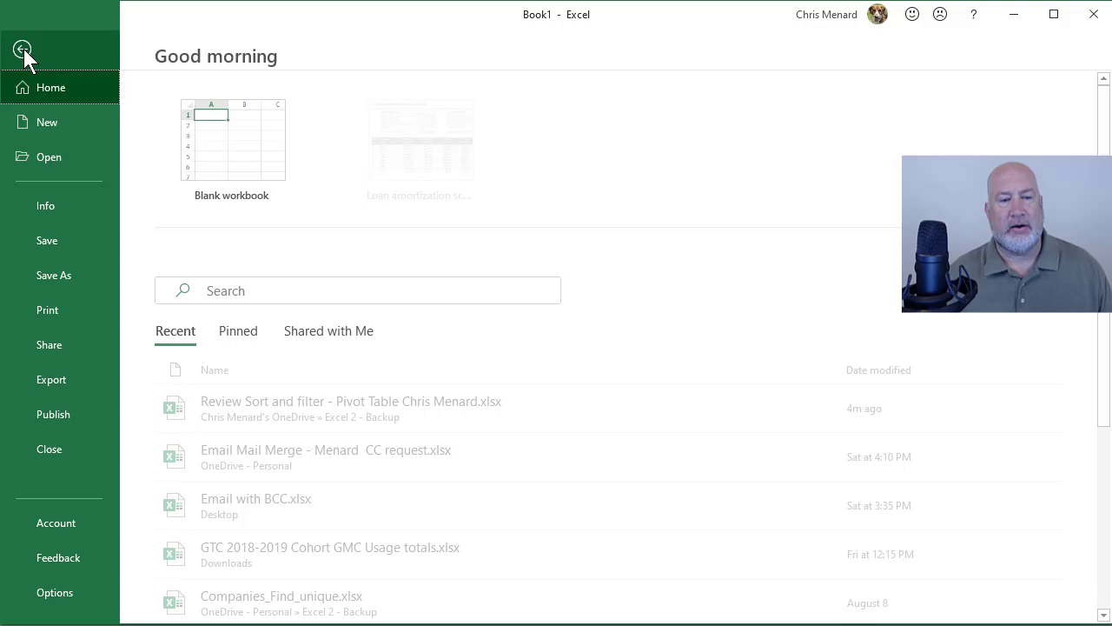
left_click(67, 591)
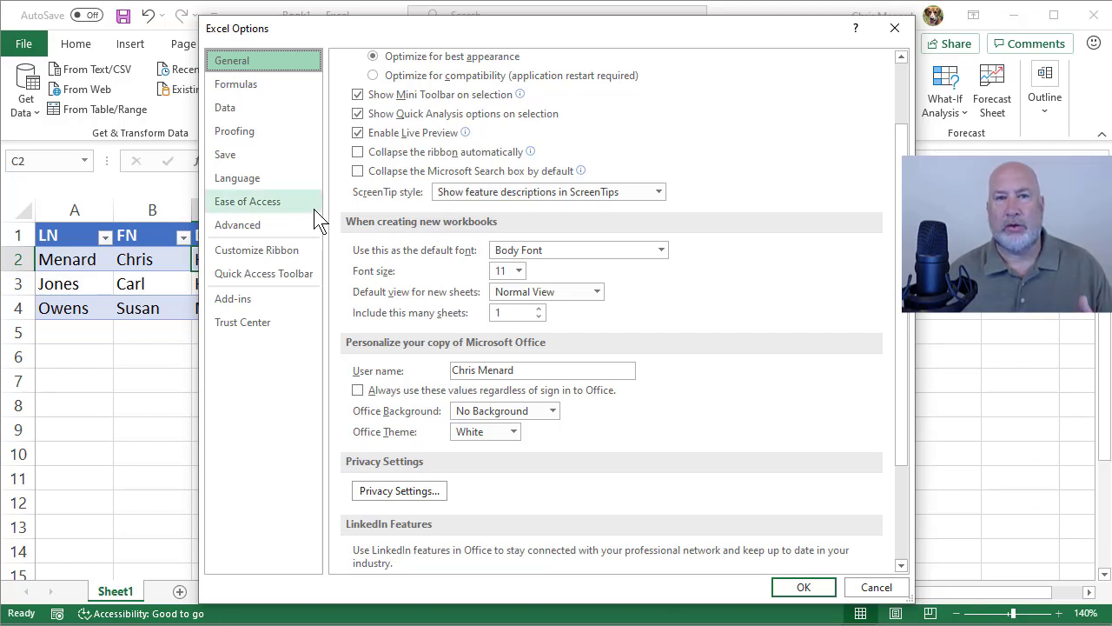
Go to Customize Ribbon and set Choose commands from to All Commands.
left_click(271, 256)
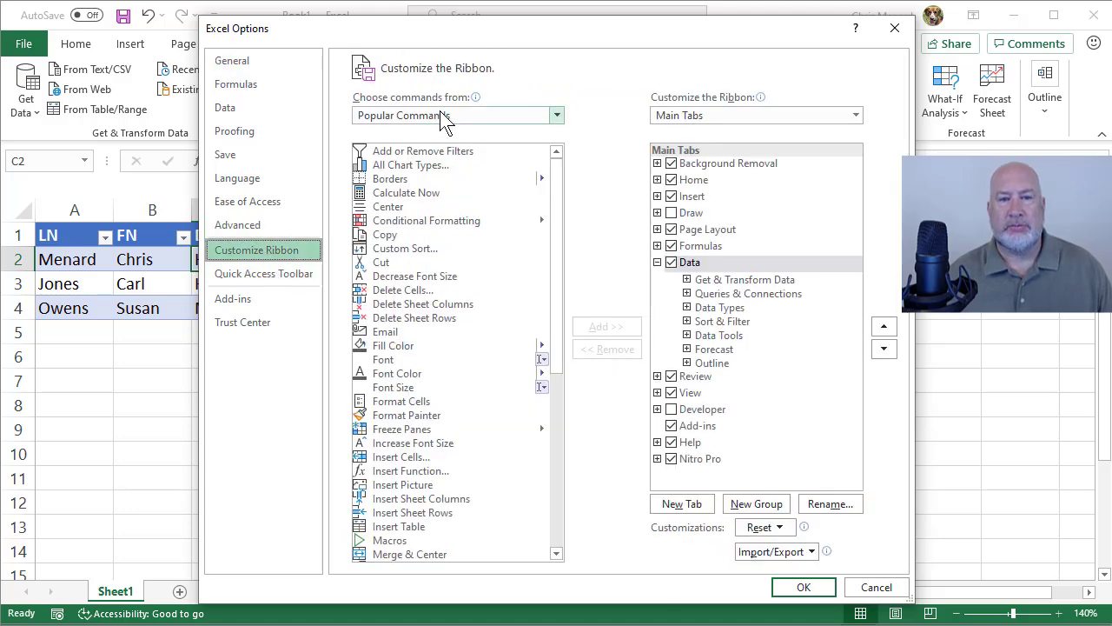
left_click(472, 115)
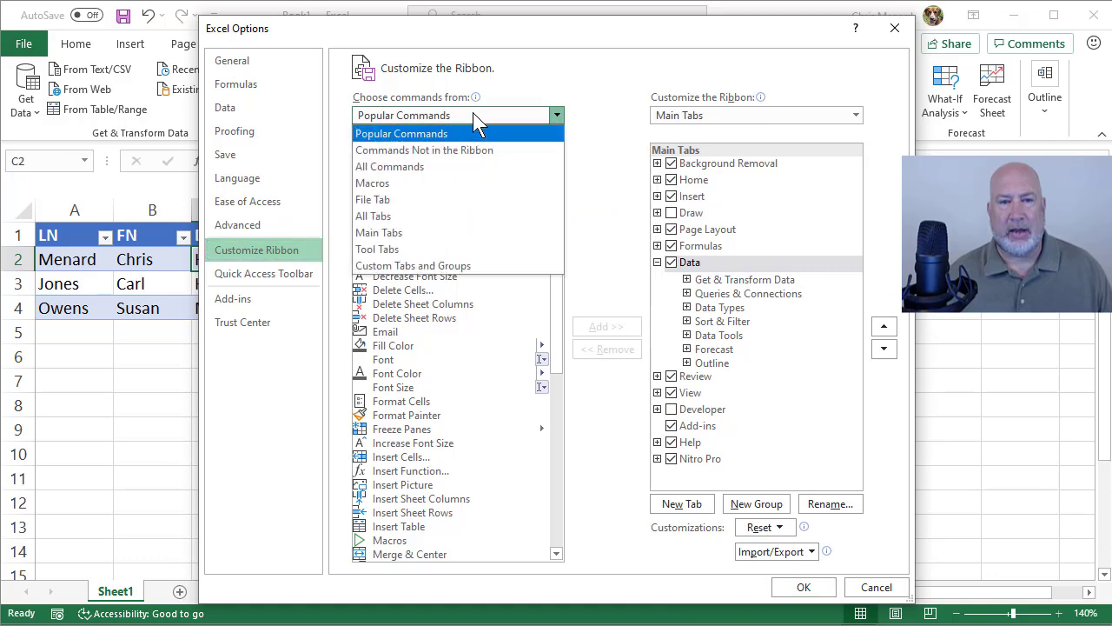
left_click(420, 166)
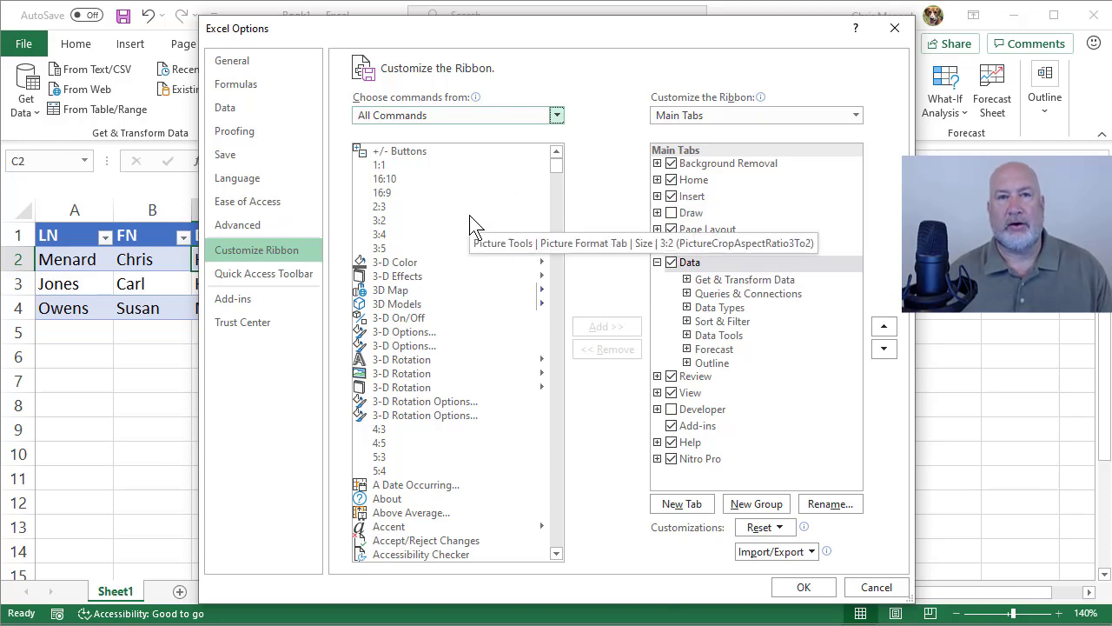
Locate and select the Form command in the All Commands list.
left_click(422, 318)
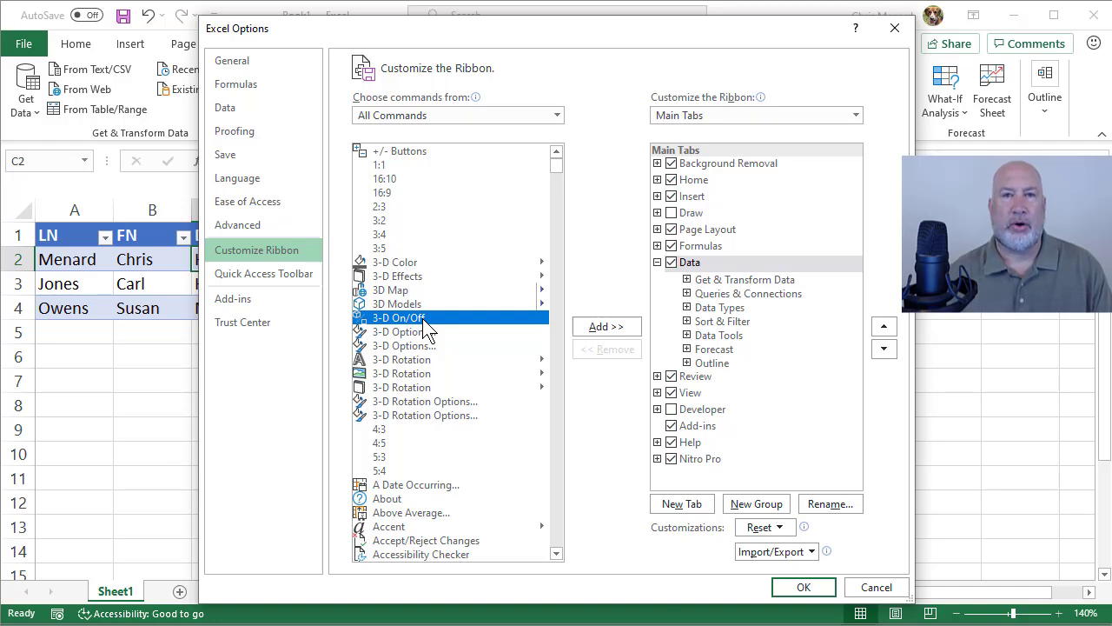
key("f")
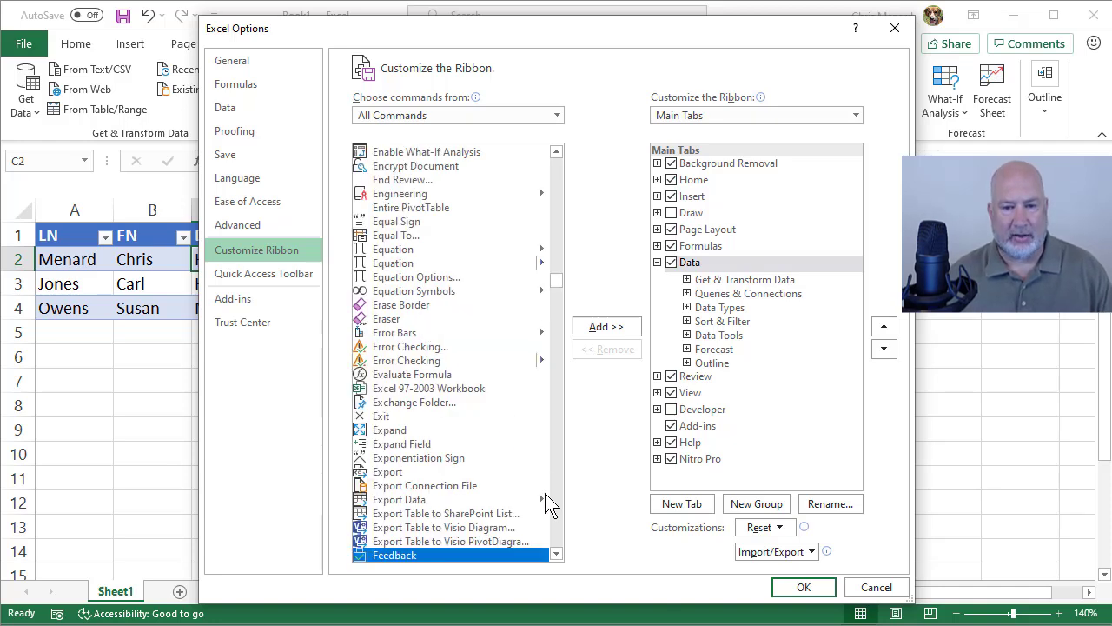
left_click_drag(559, 557, 558, 557)
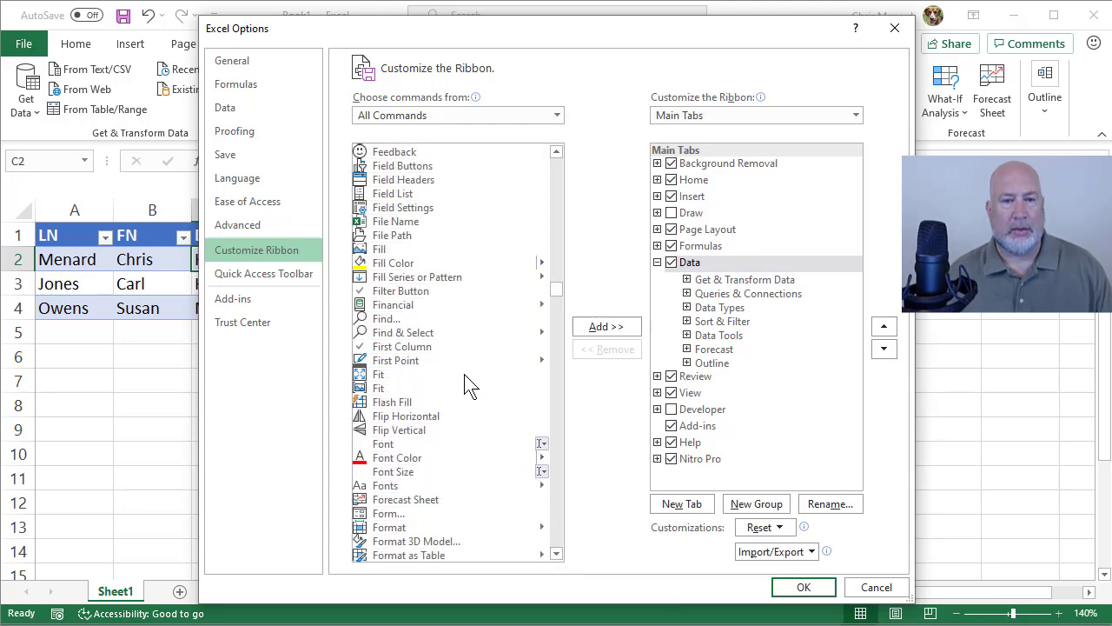
scroll(451, 370, "down", 3)
scroll(451, 370, "up", 6)
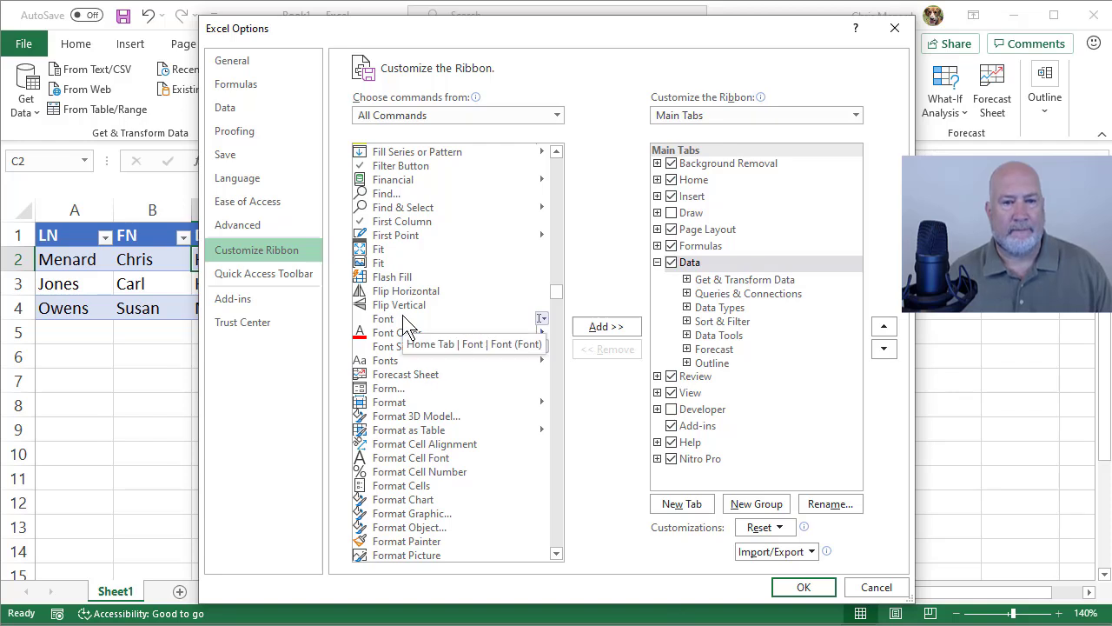
left_click(397, 387)
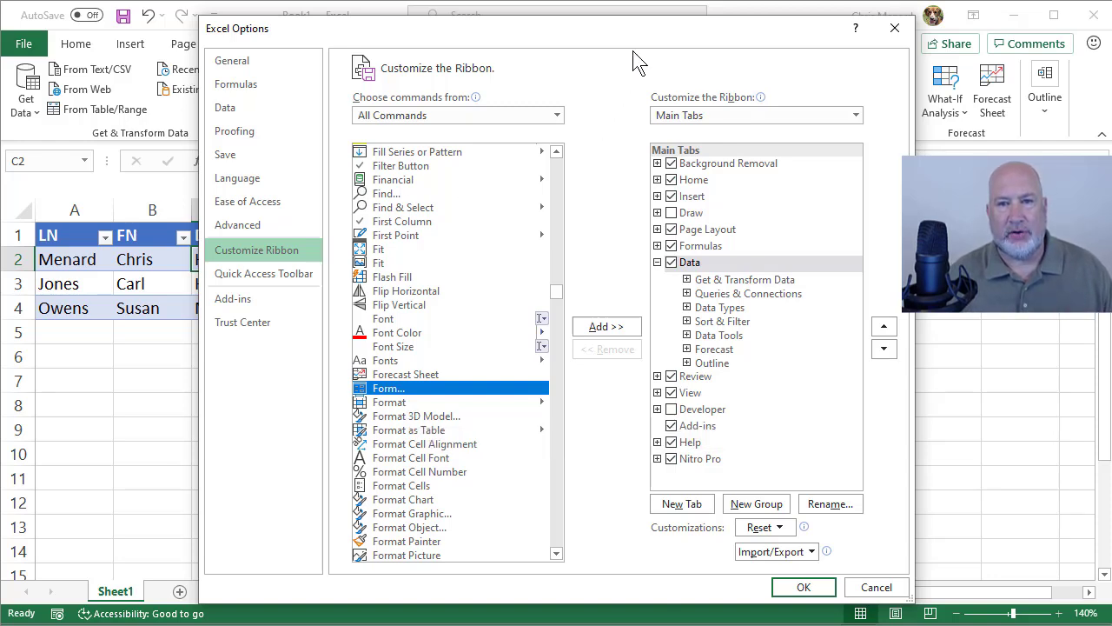
Move the Excel Options dialog down and back up to compare the Data tab's ribbon groups.
left_click_drag(635, 54, 576, 101)
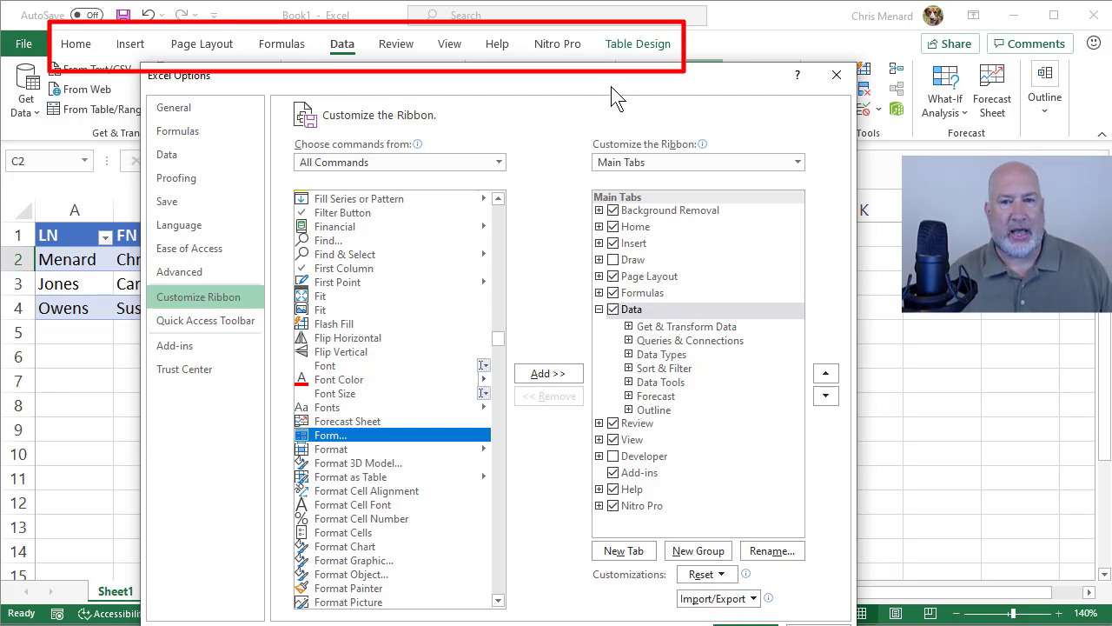
left_click_drag(613, 86, 626, 205)
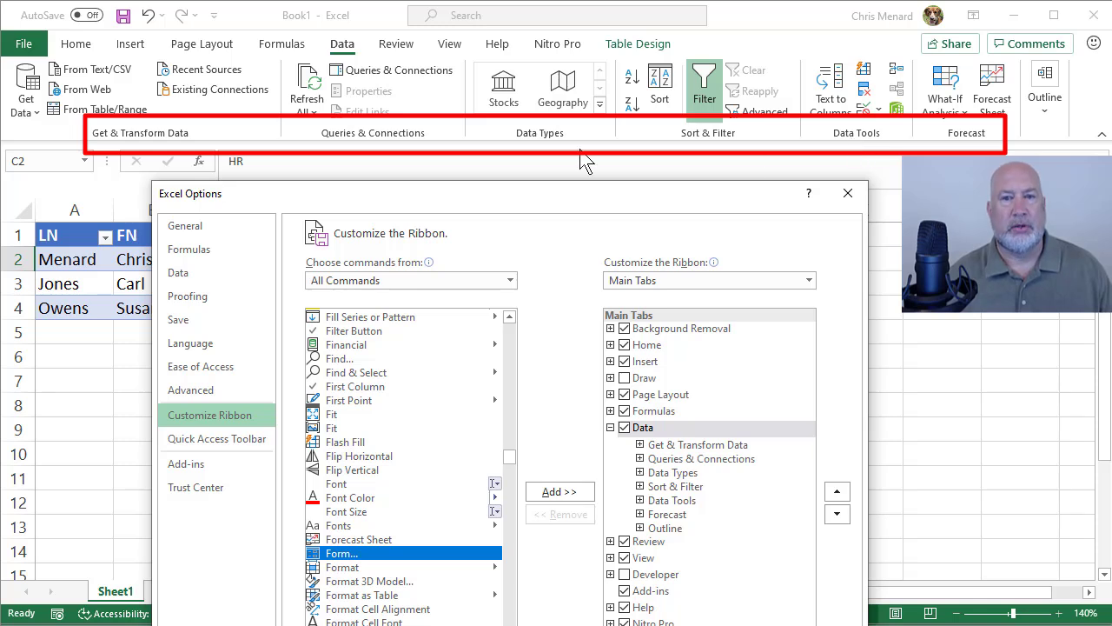
left_click_drag(598, 203, 566, 56)
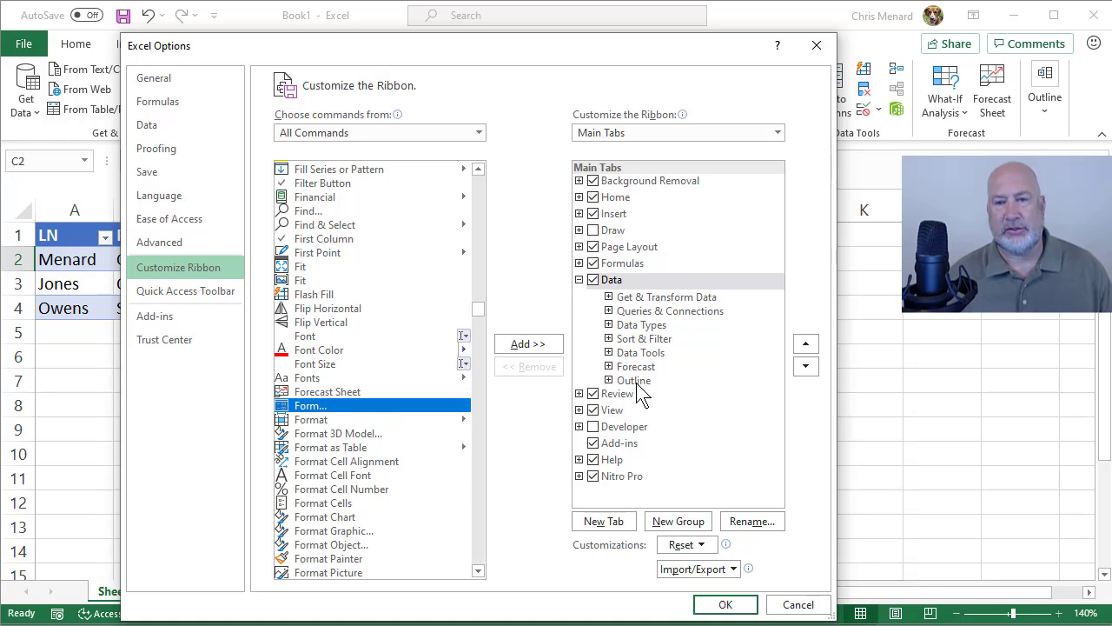
Add a new custom group under the Data tab and rename it to Form.
left_click(580, 280)
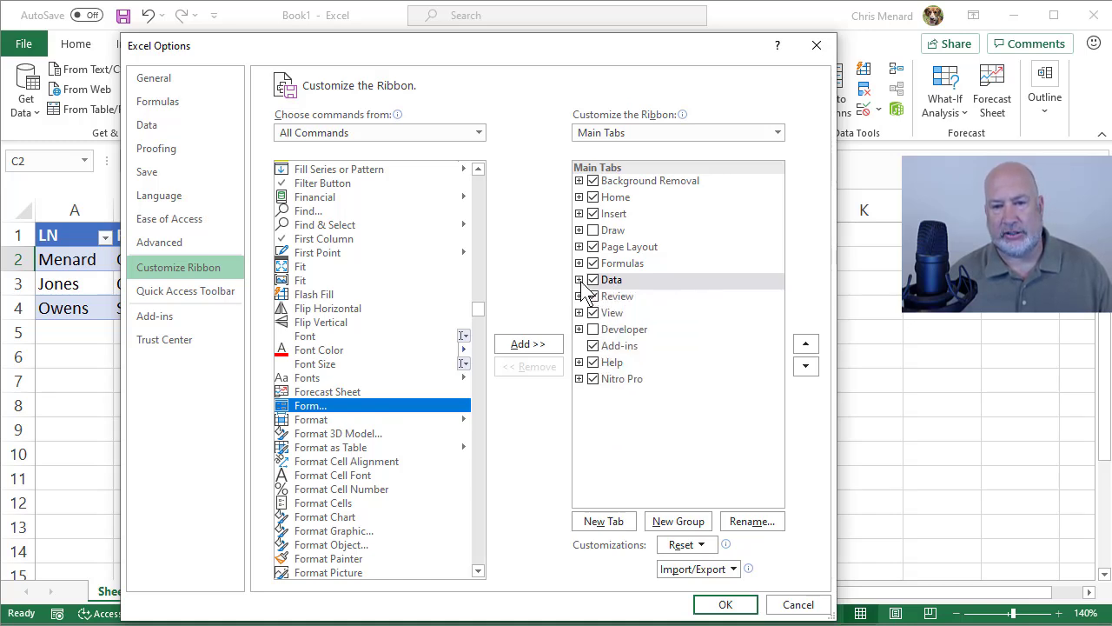
left_click(579, 280)
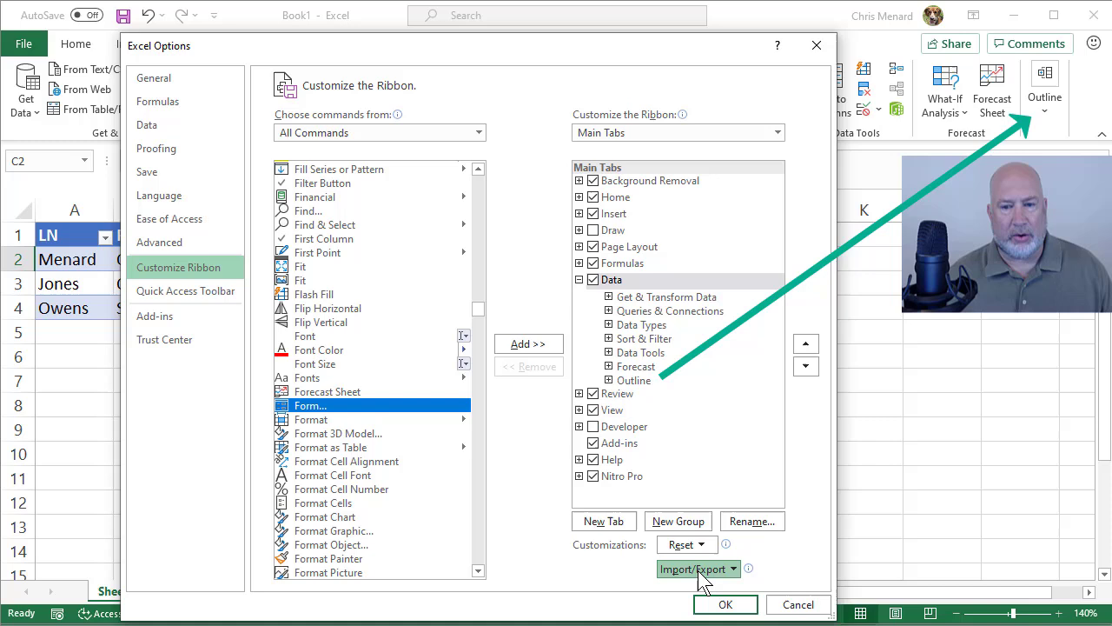
left_click(678, 521)
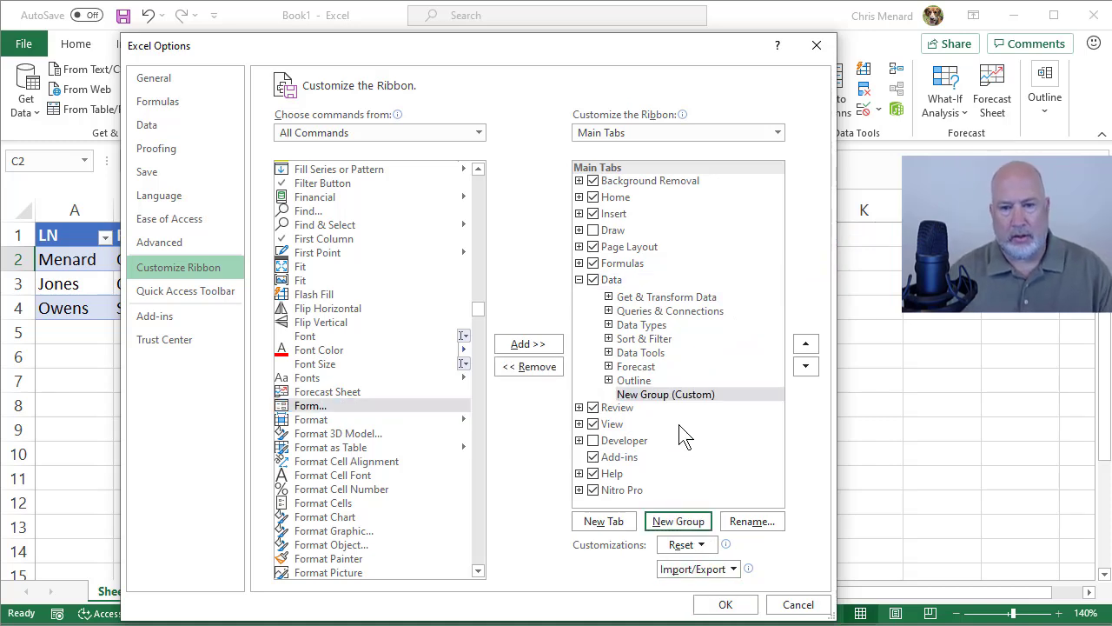
left_click(672, 396)
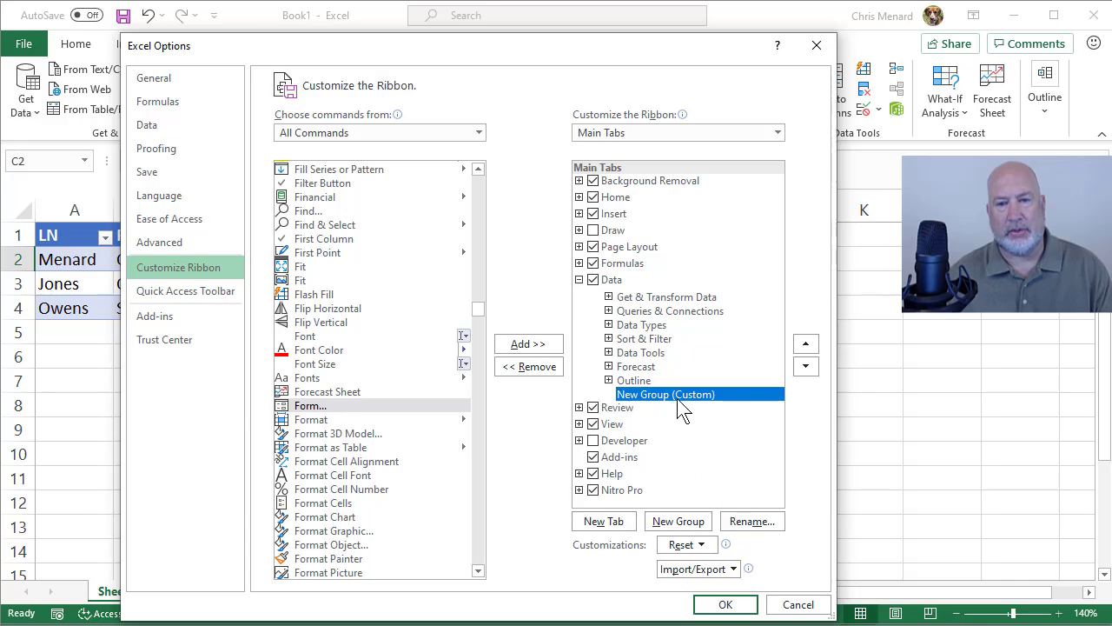
left_click(751, 522)
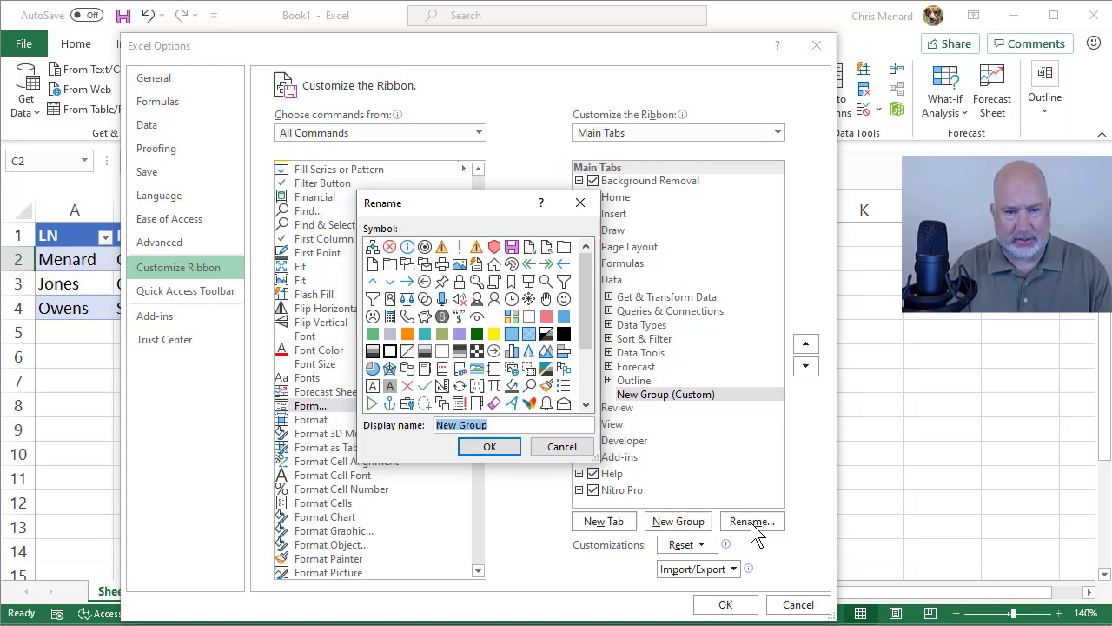
type("Form")
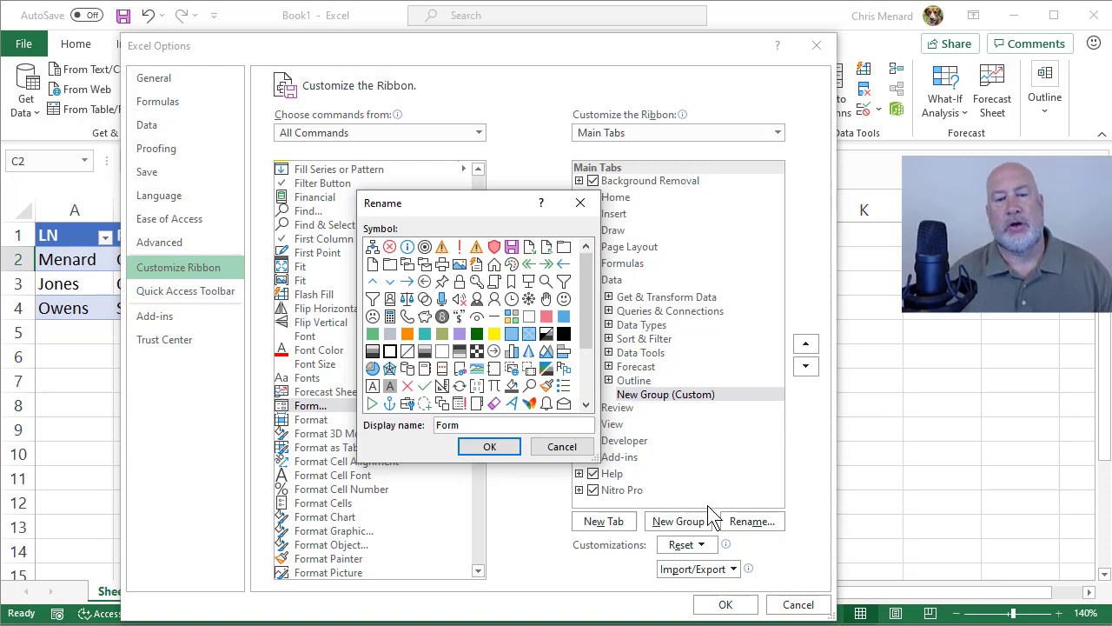
left_click(500, 450)
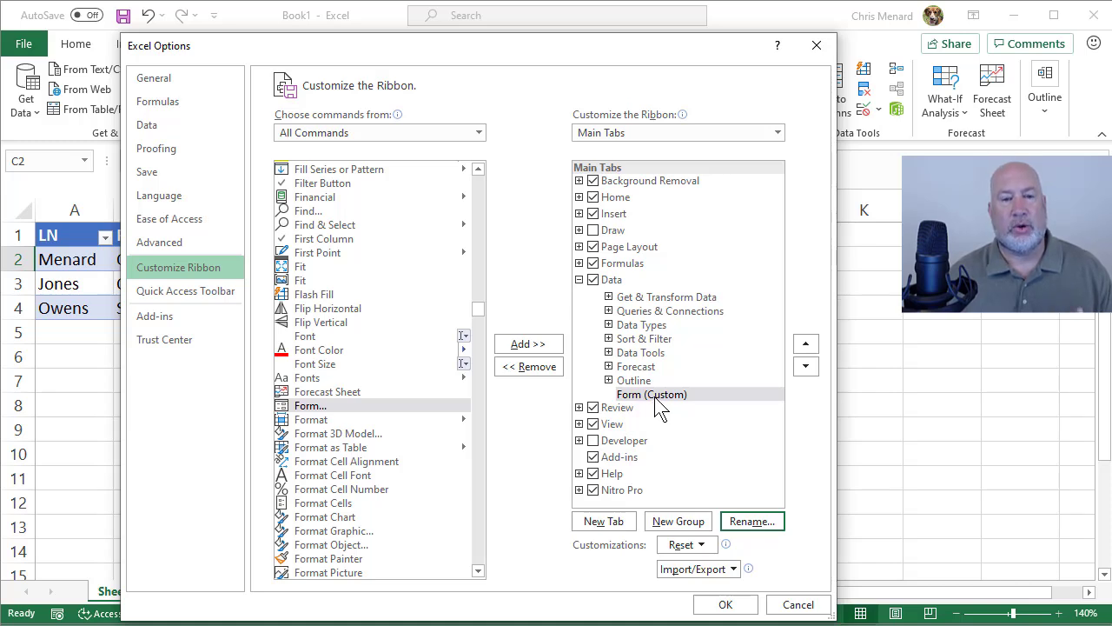
Add the Form... command to the Form group and apply the ribbon customization.
left_click(322, 408)
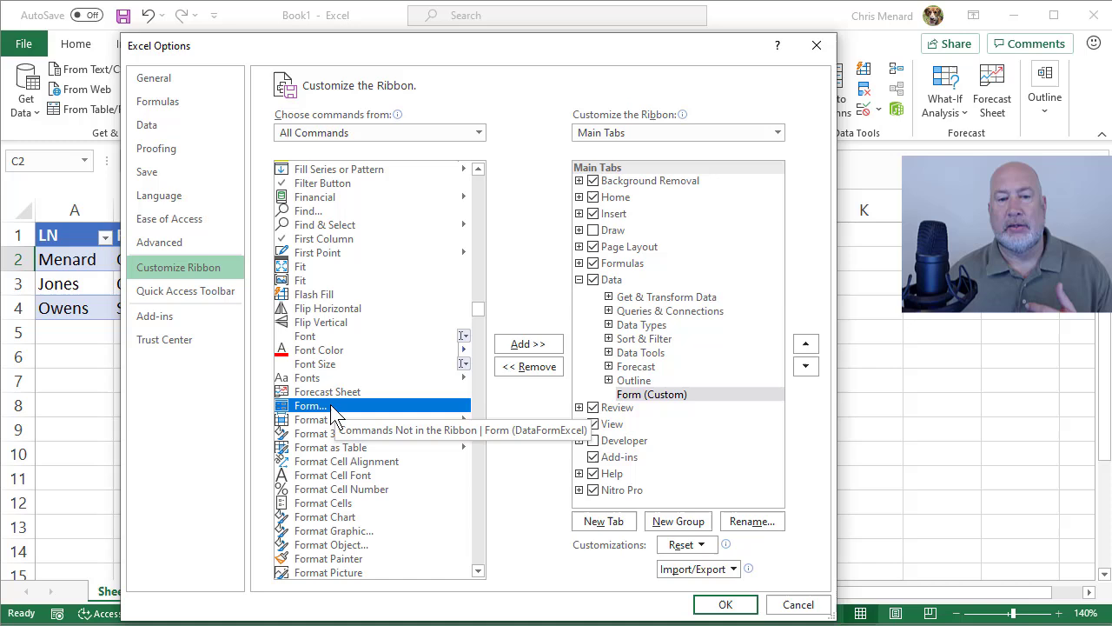
left_click(532, 345)
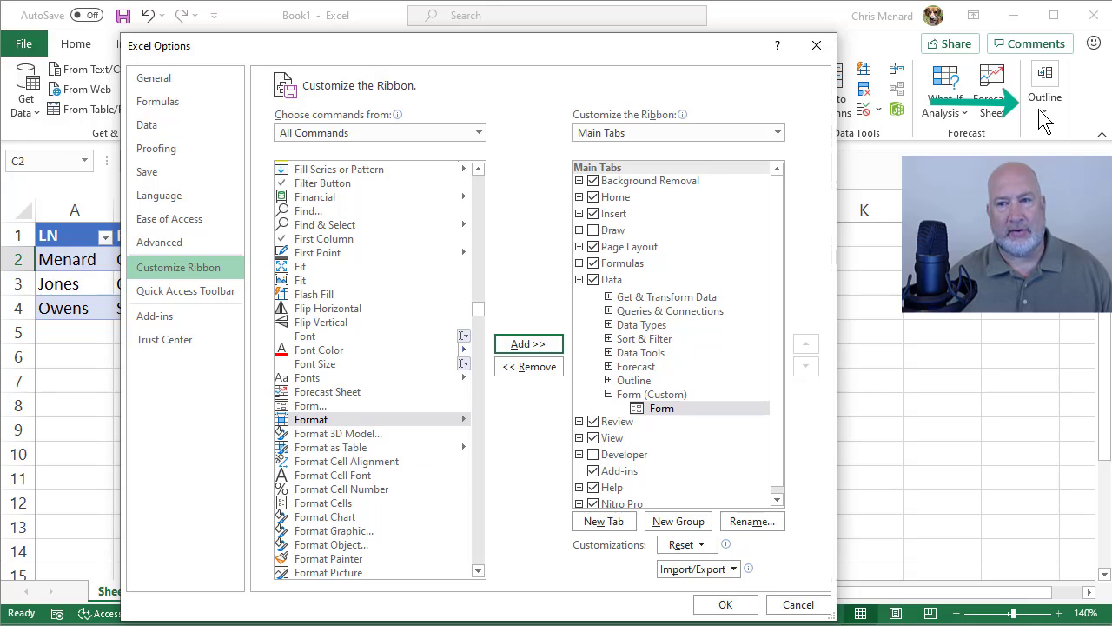
left_click(725, 604)
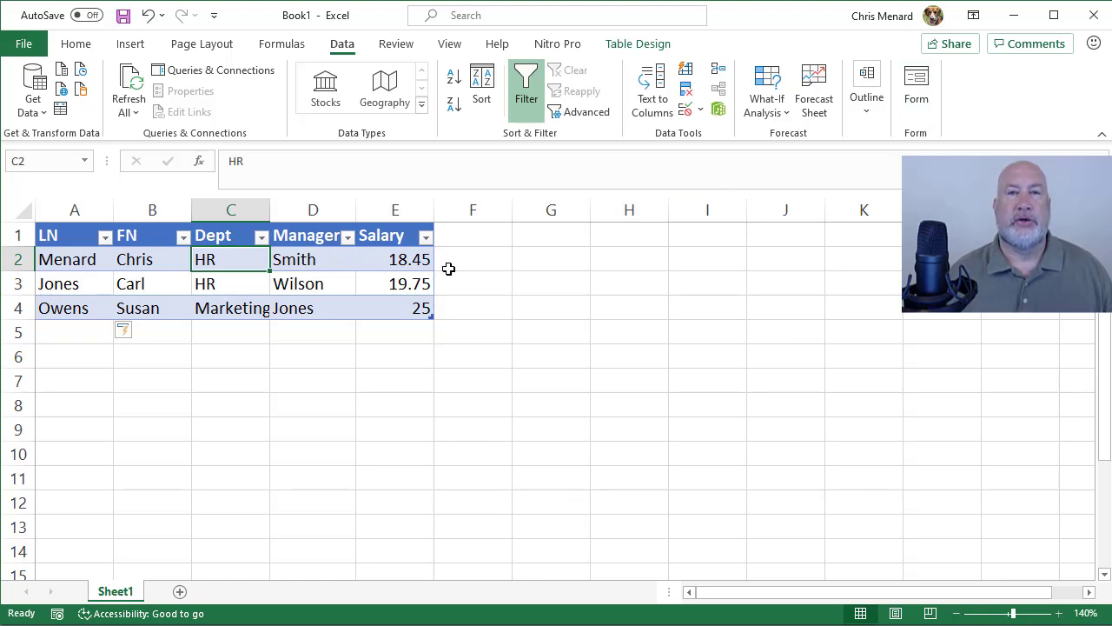
left_click(309, 259)
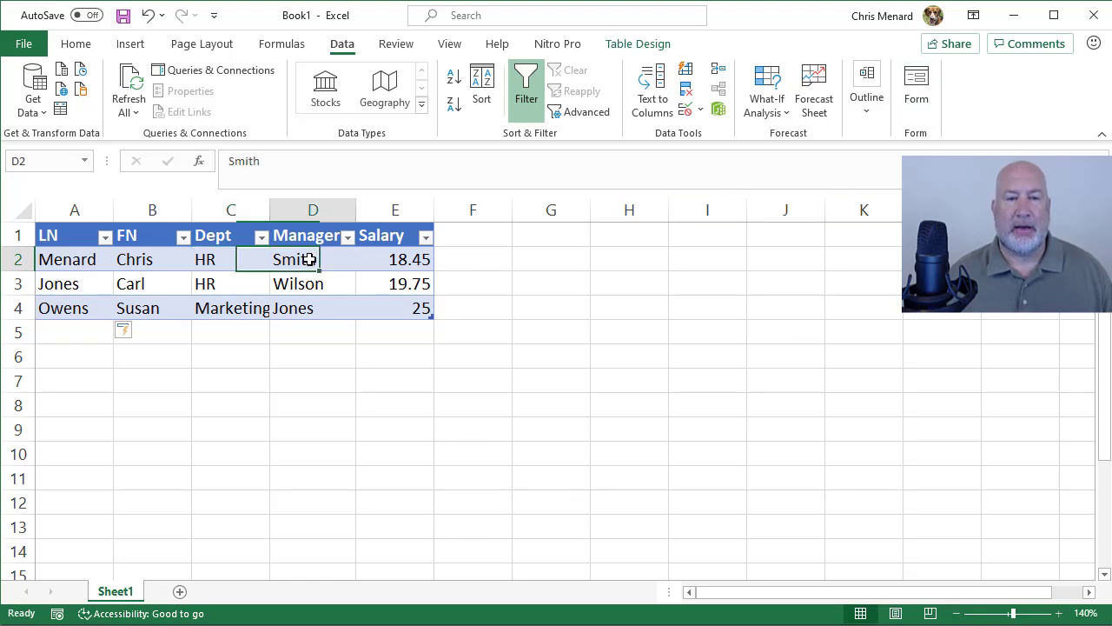
left_click(921, 96)
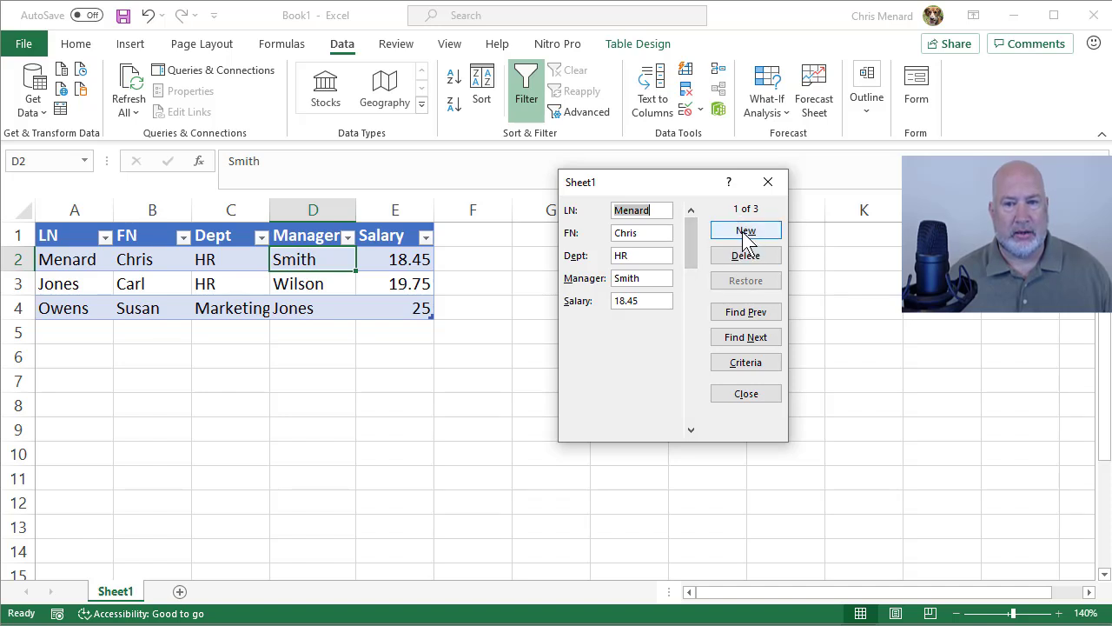
left_click(744, 231)
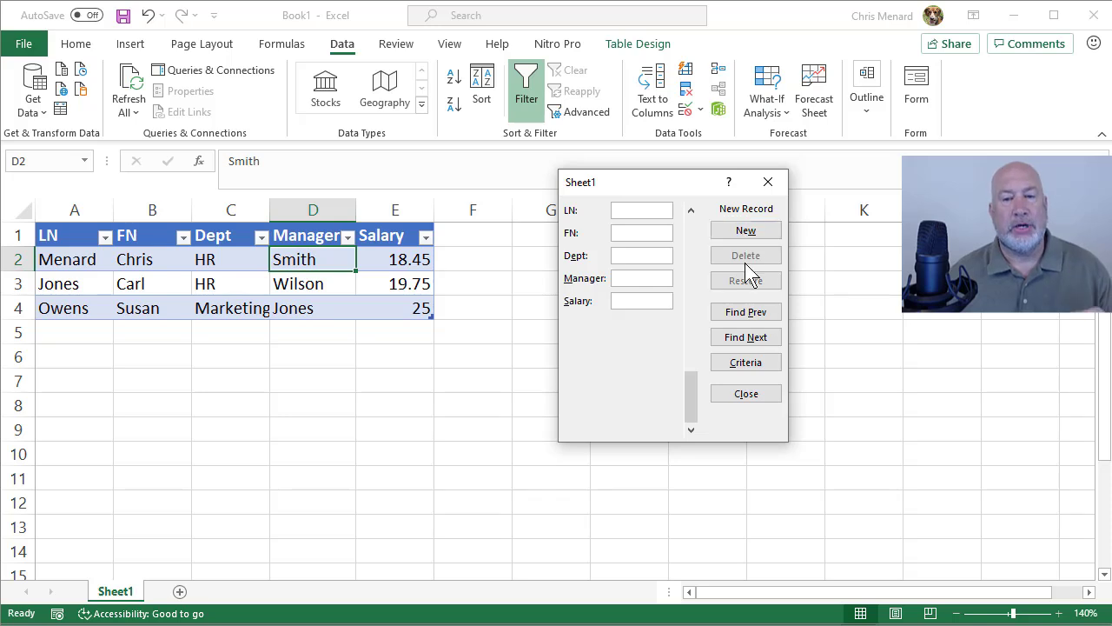
left_click(746, 394)
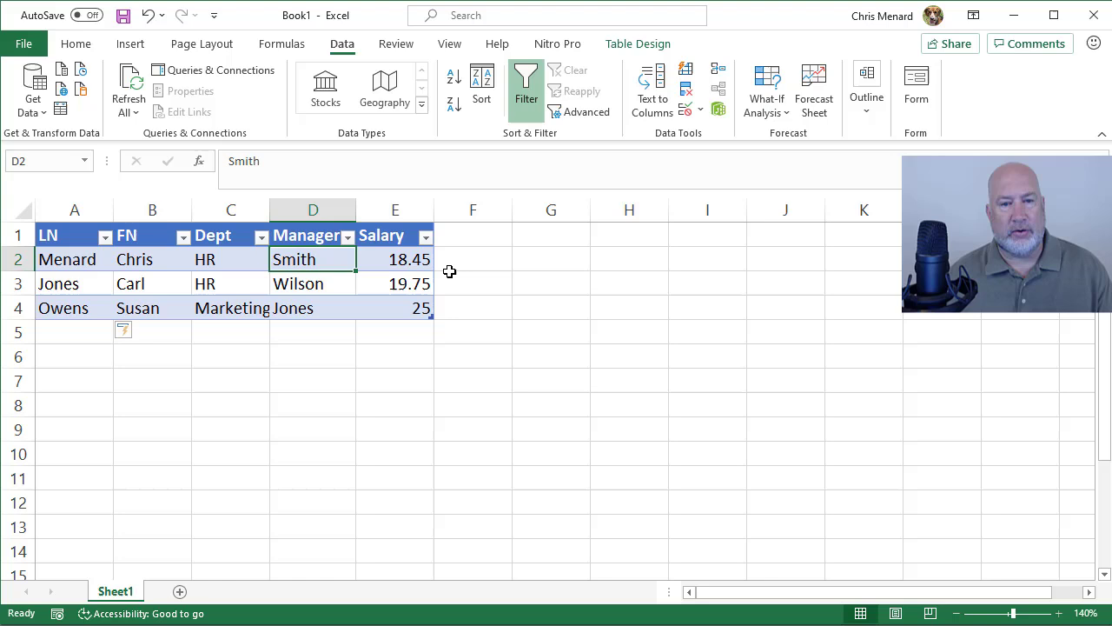
left_click(409, 268)
left_click(917, 87)
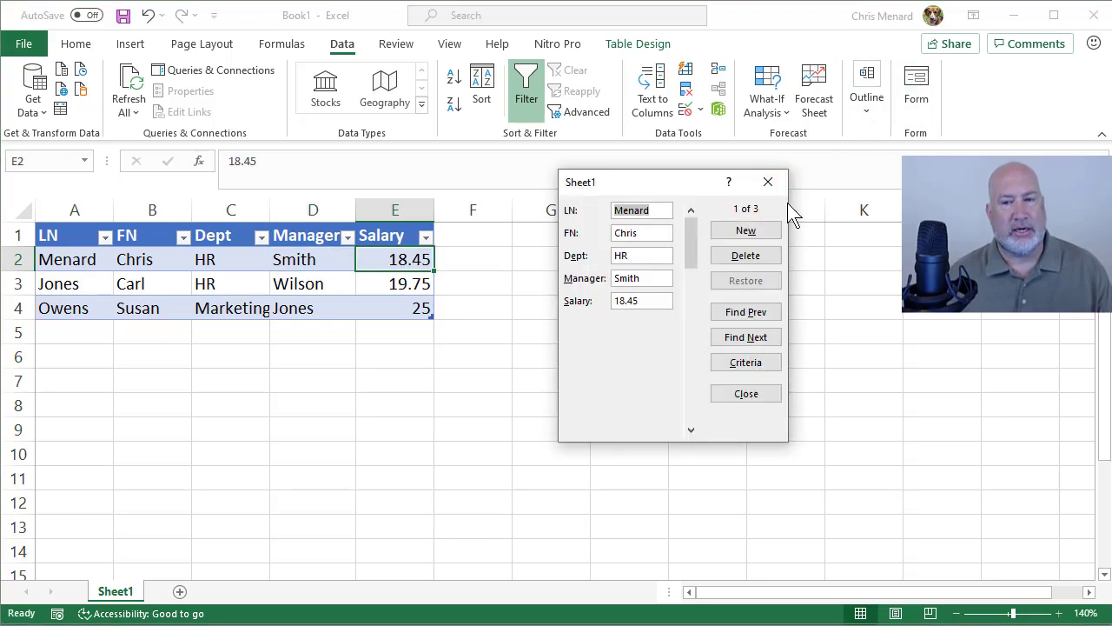
left_click(768, 184)
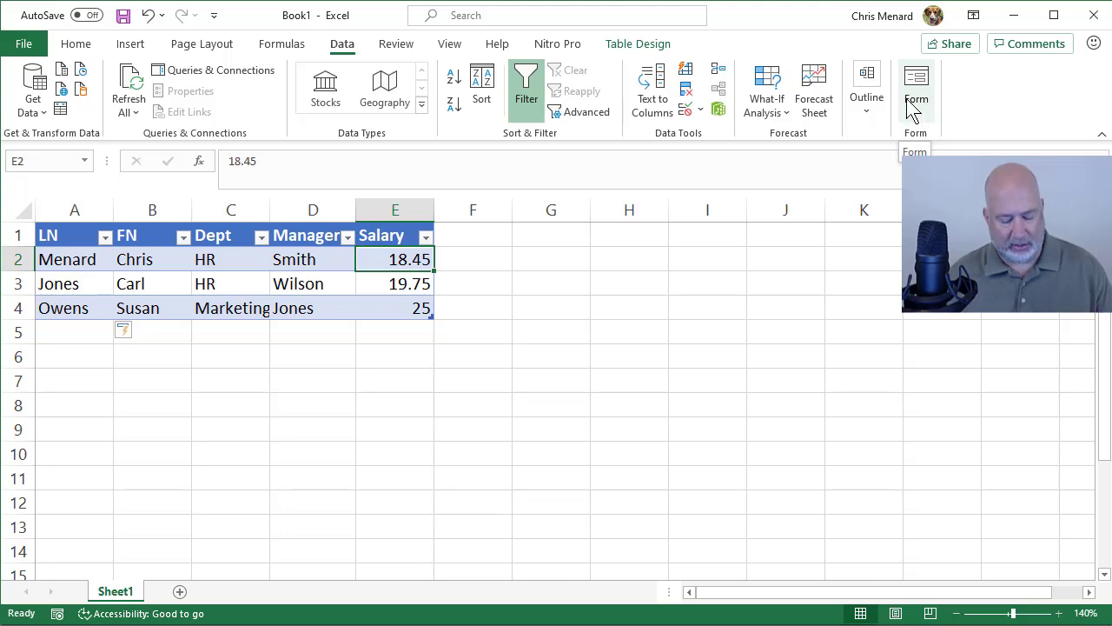
Switch to the Review Sort and filter workbook and select a cell in its customer list.
key("alt+Tab")
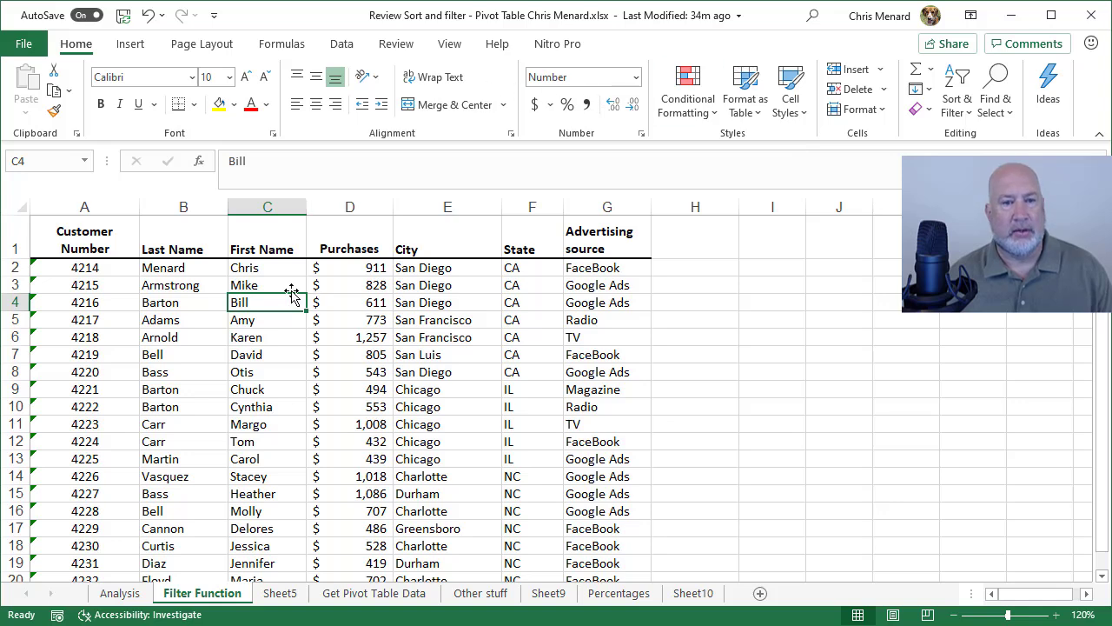
left_click(301, 284)
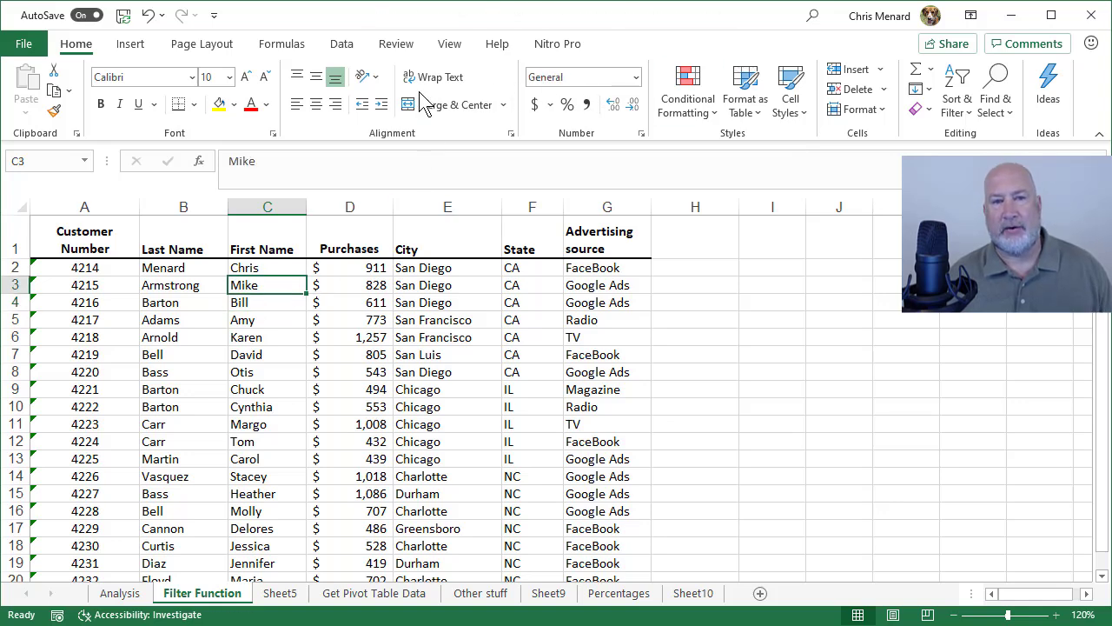
left_click(346, 47)
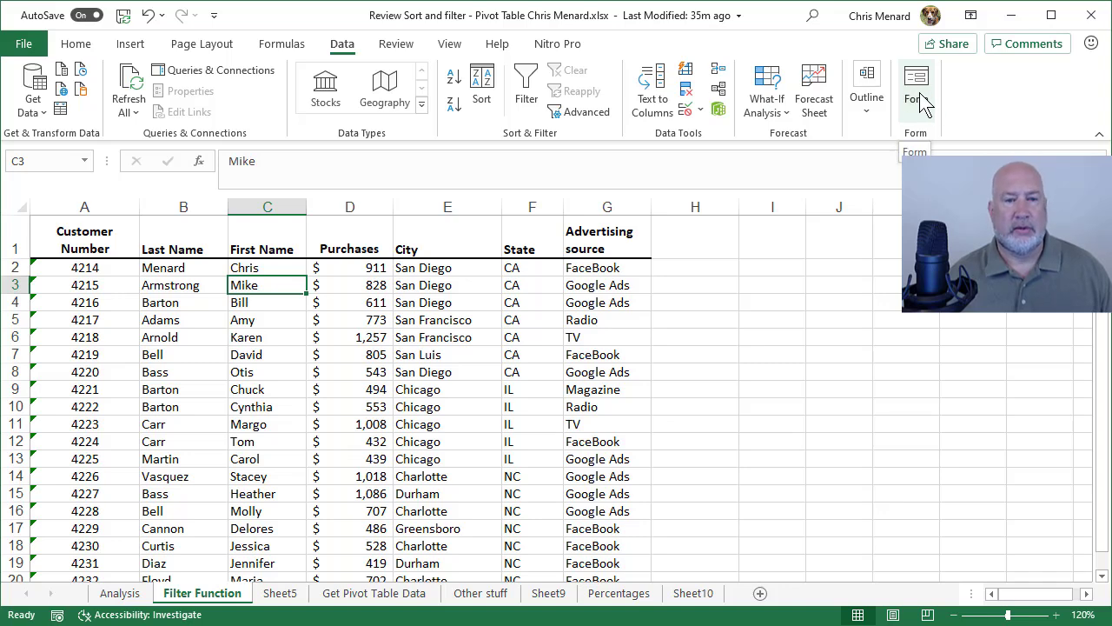
left_click(476, 297)
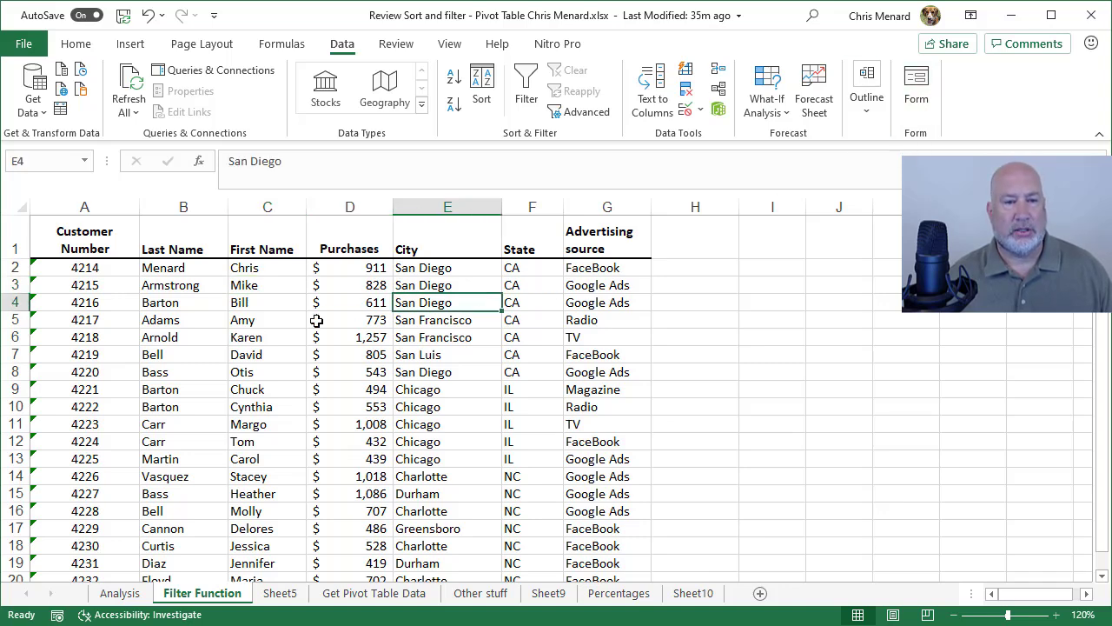
scroll(316, 320, "down", 3)
left_click(82, 417)
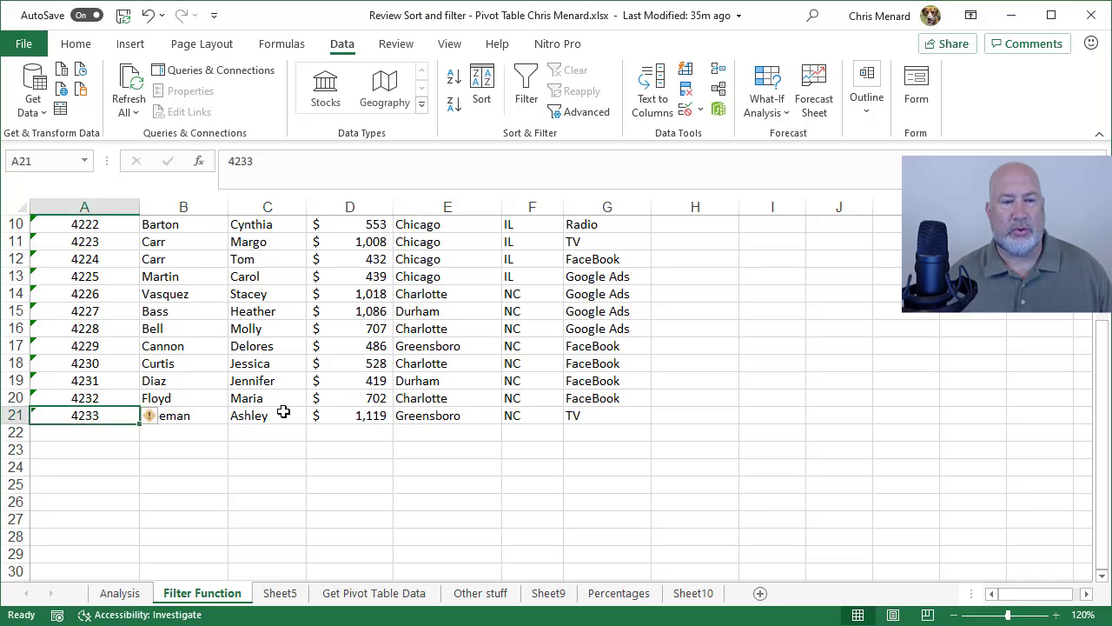
scroll(224, 405, "up", 3)
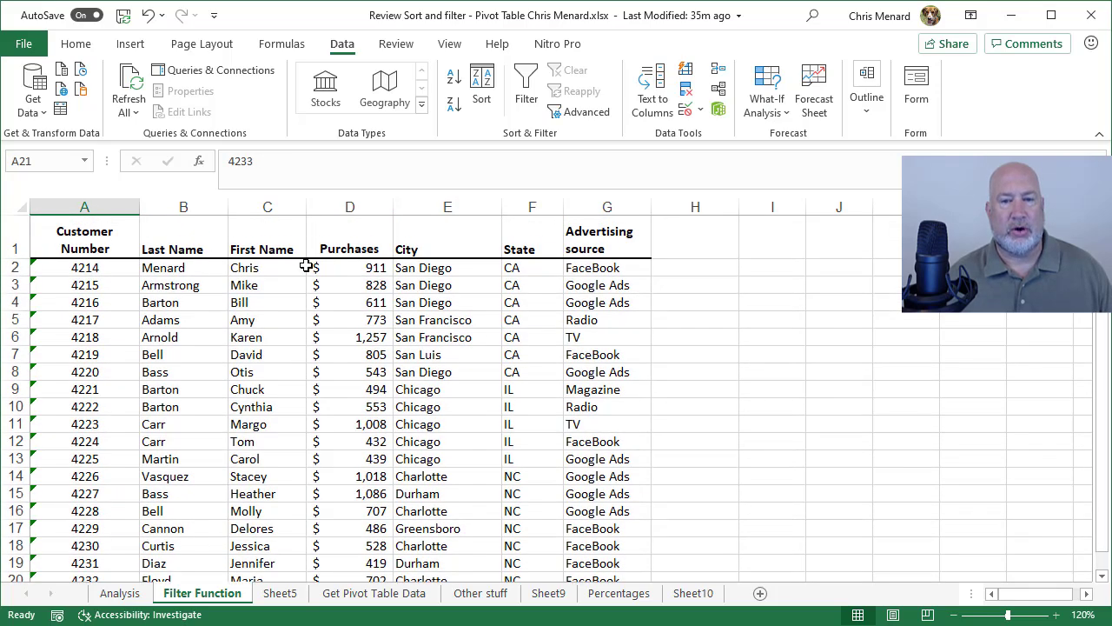
Open the data form and search for customers with Advertising source Google Ads.
left_click(917, 84)
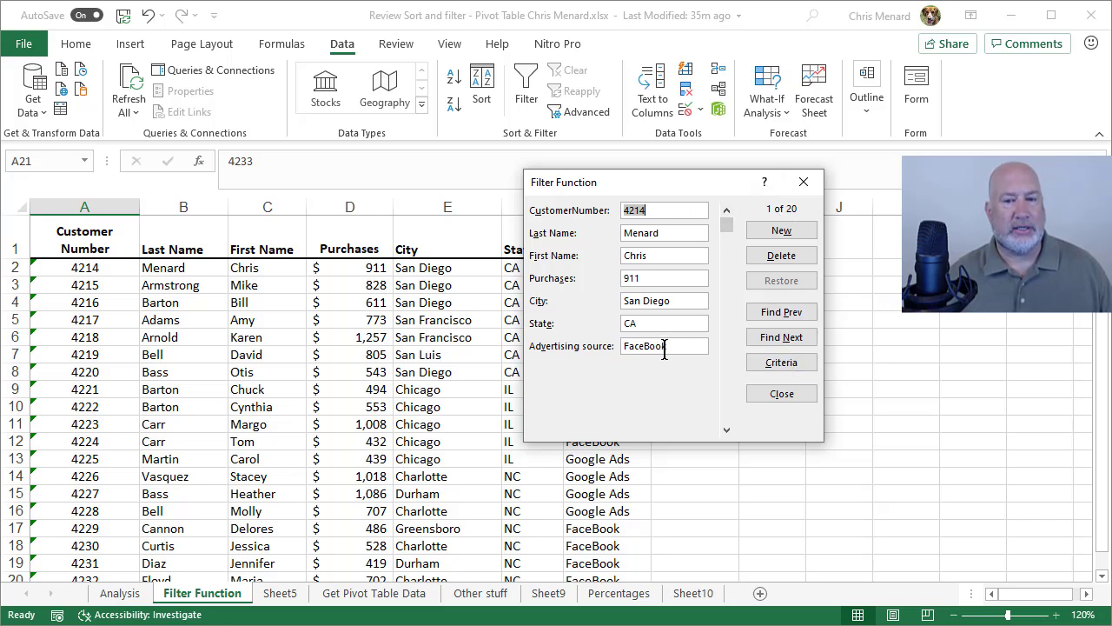
left_click_drag(687, 186, 415, 217)
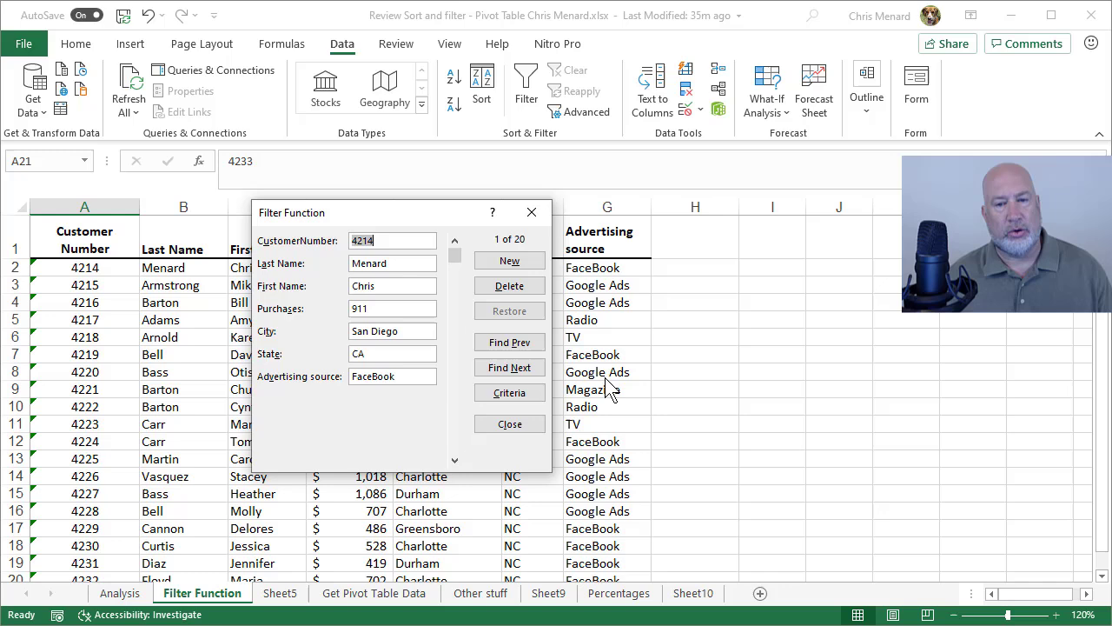
left_click(516, 394)
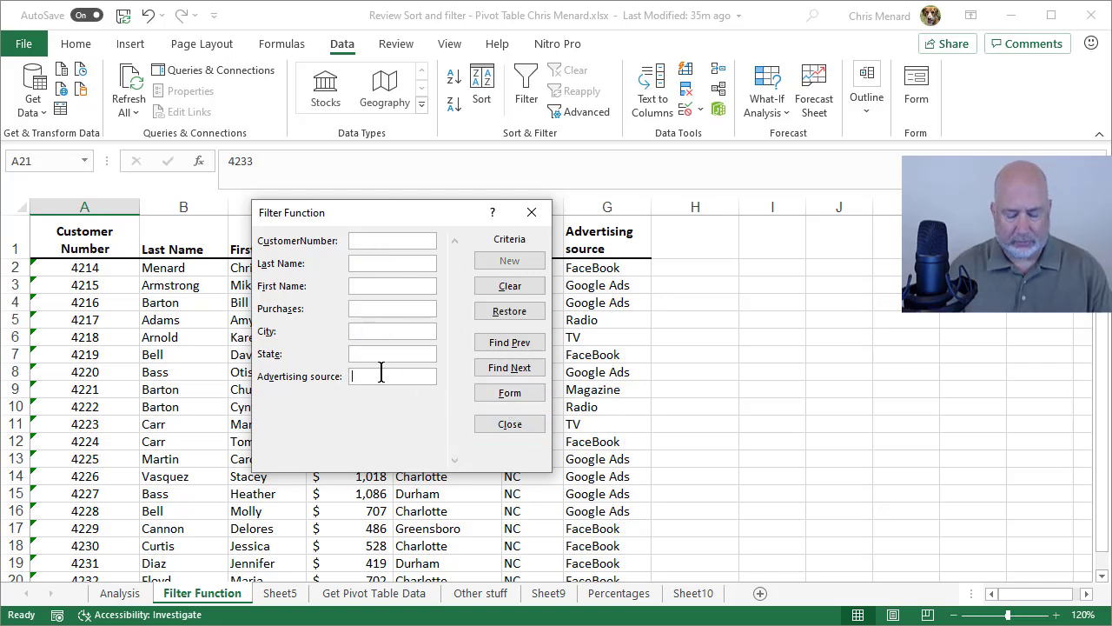
type("Goo")
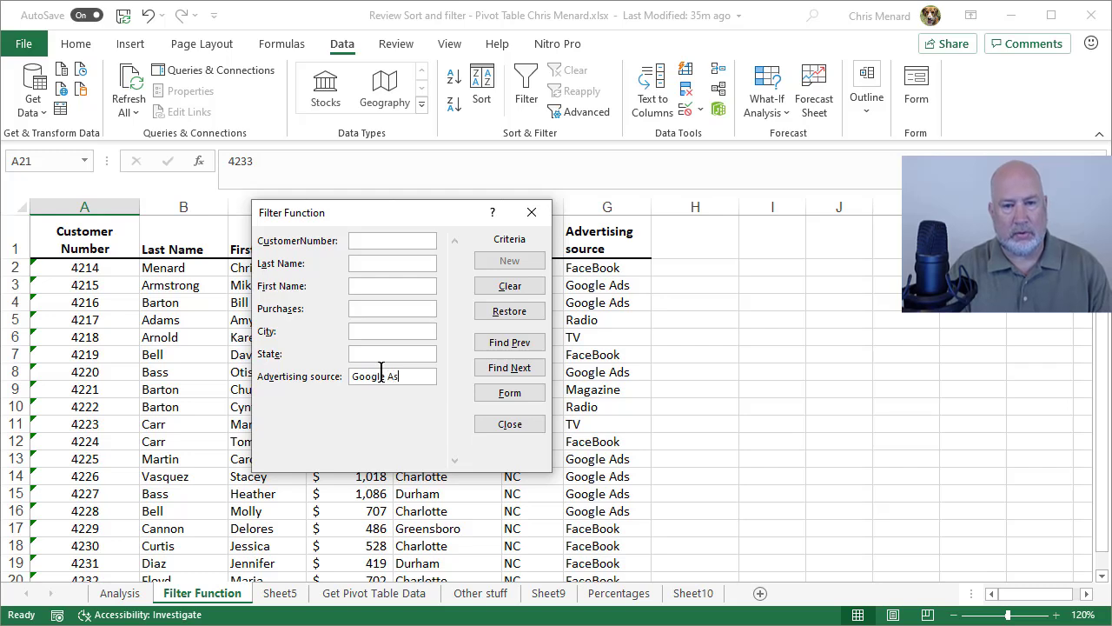
type("gle Ads")
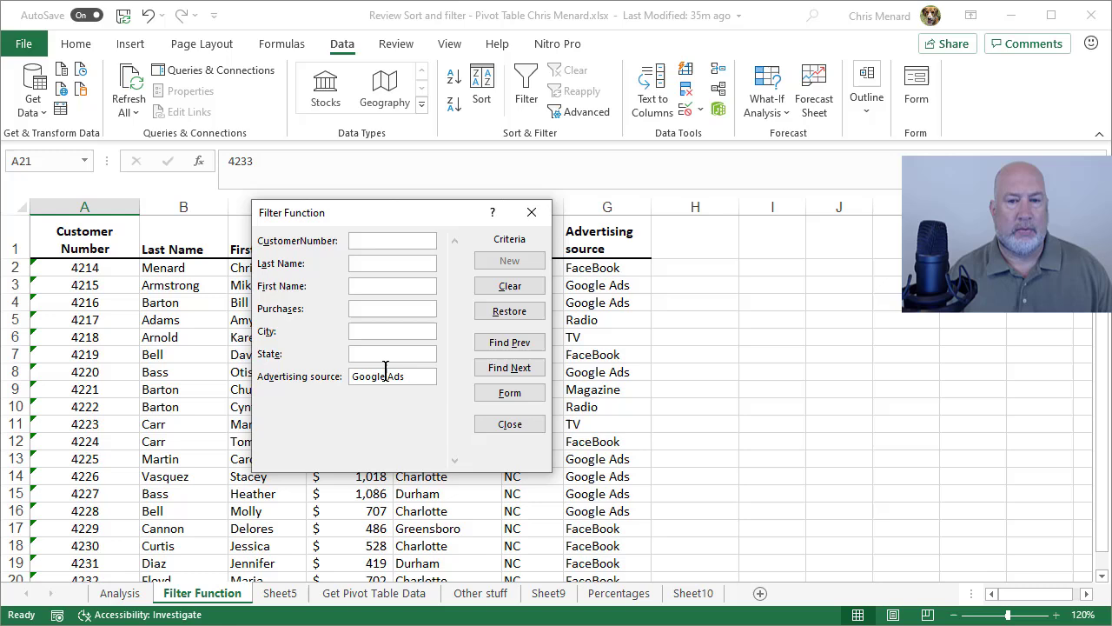
key("Return")
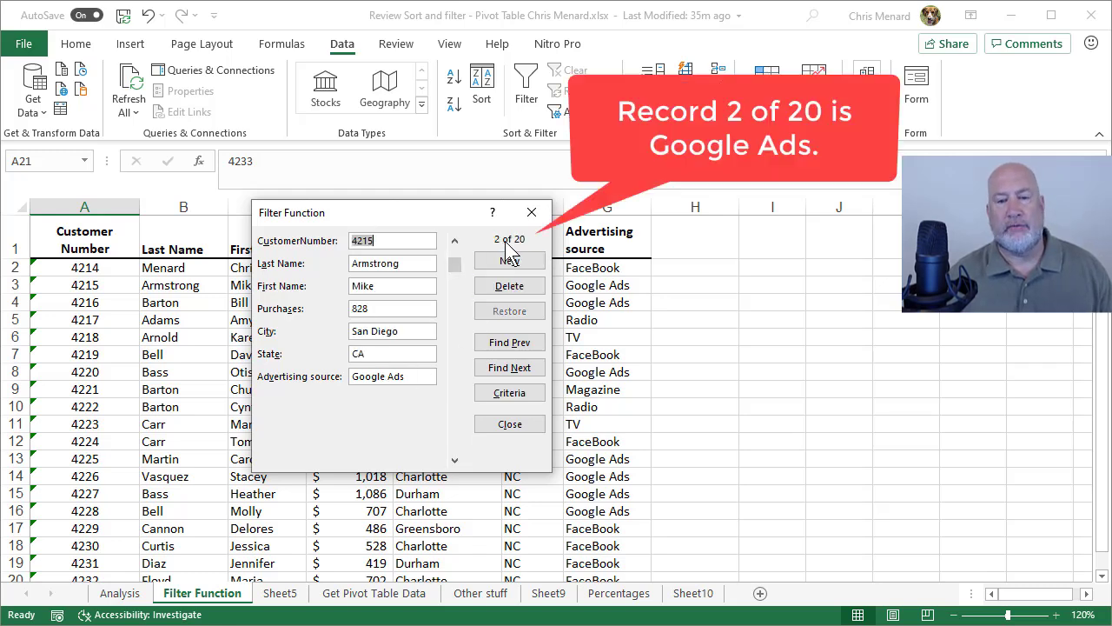
Browse forward and back through the Google Ads matches, then clear the Google Ads criterion.
left_click(515, 369)
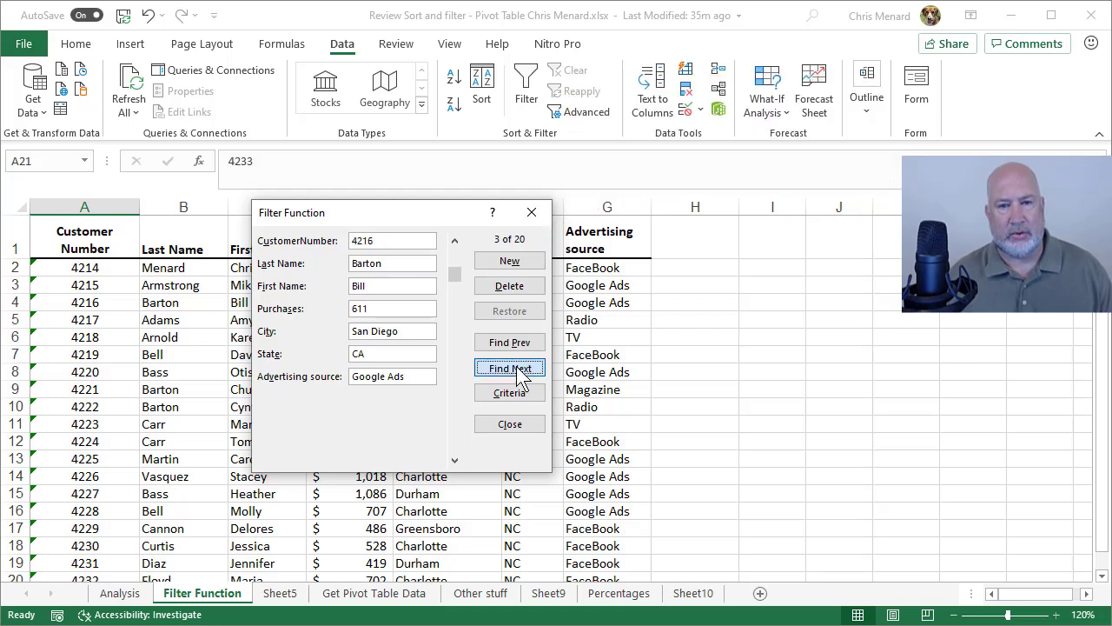
left_click(517, 369)
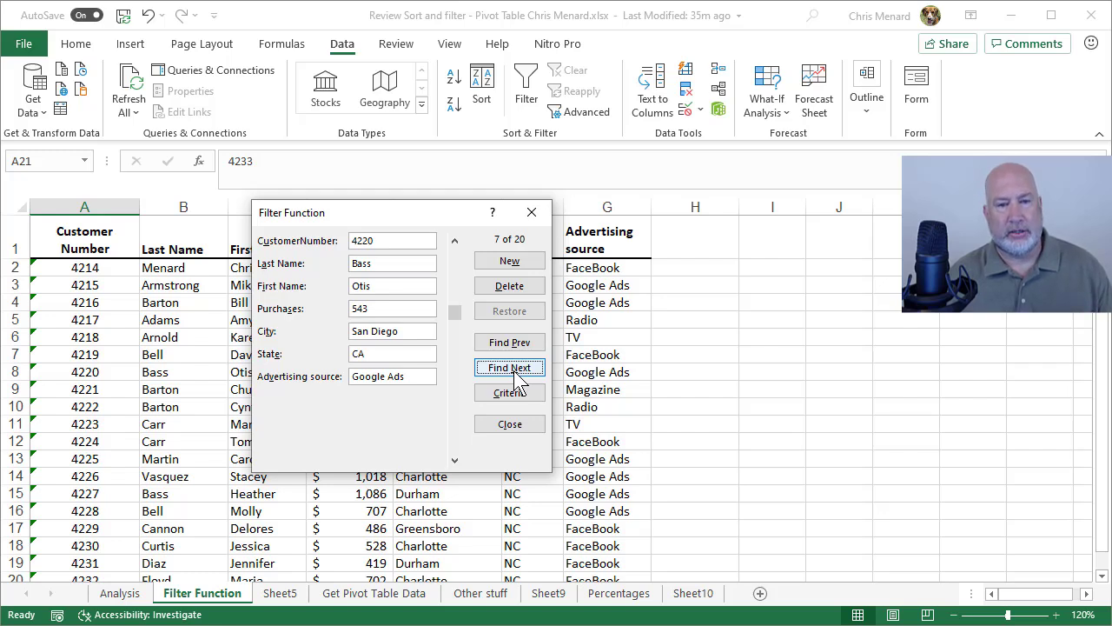
left_click(518, 380)
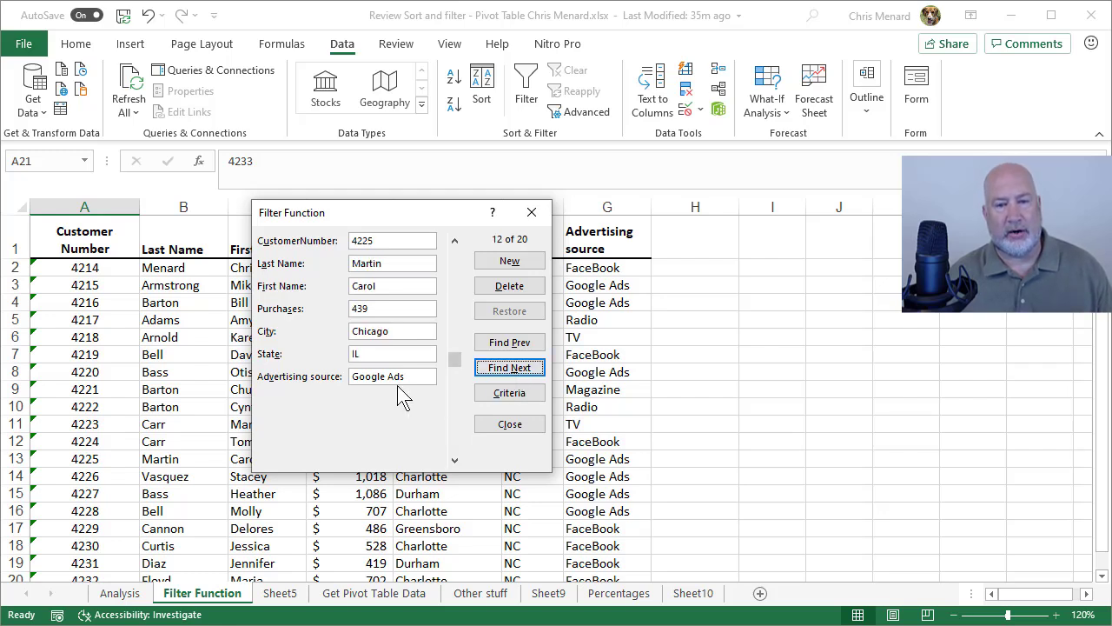
left_click(512, 368)
left_click(513, 367)
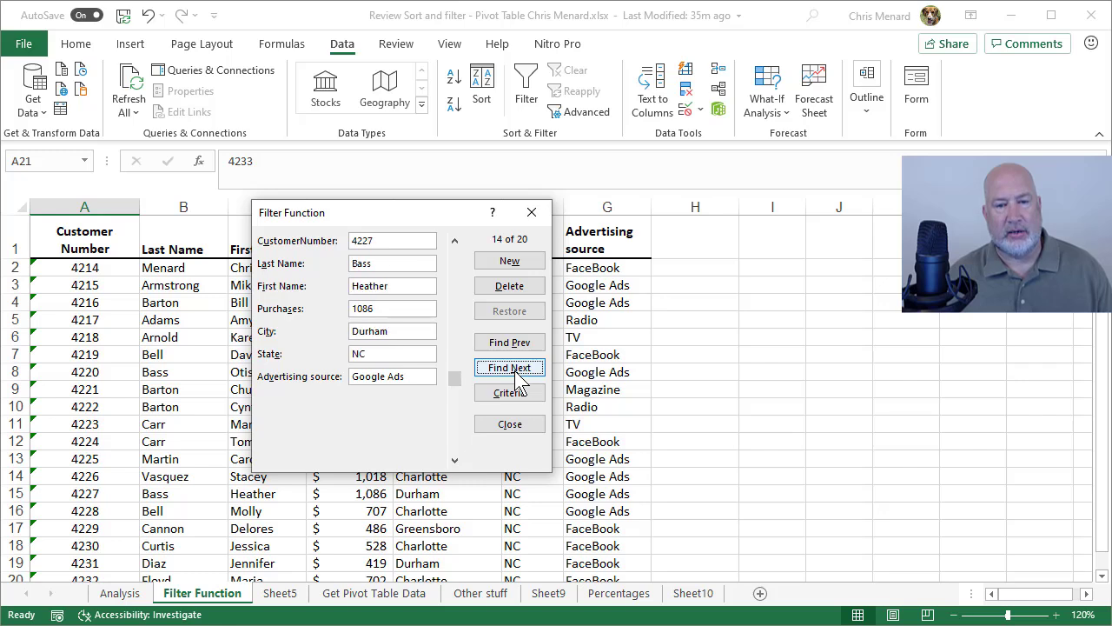
left_click(513, 368)
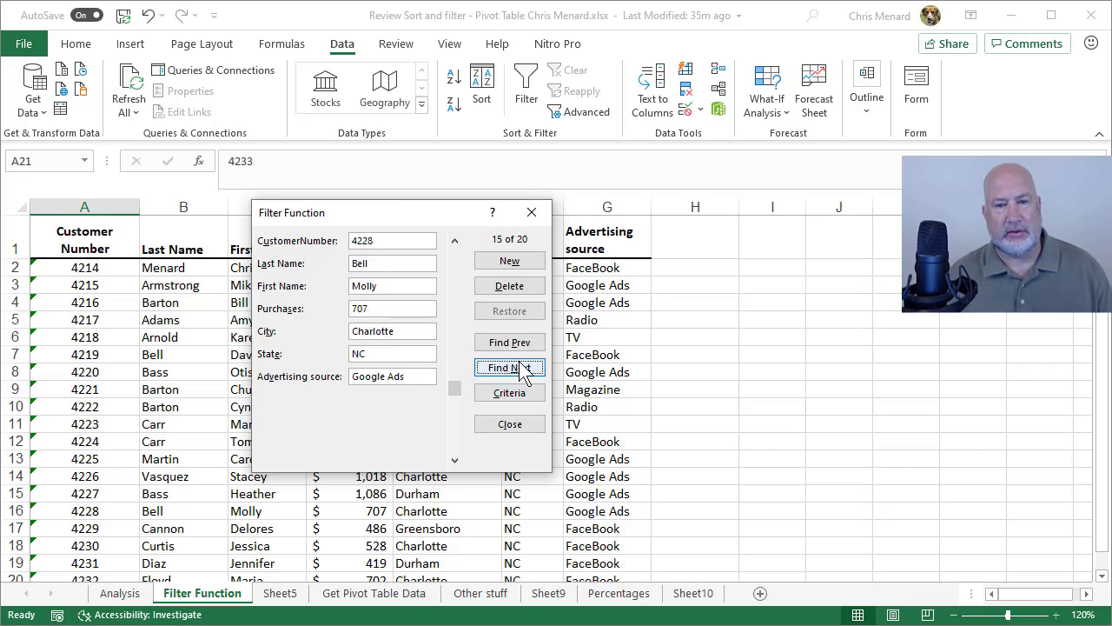
left_click(520, 344)
left_click(519, 344)
left_click(520, 344)
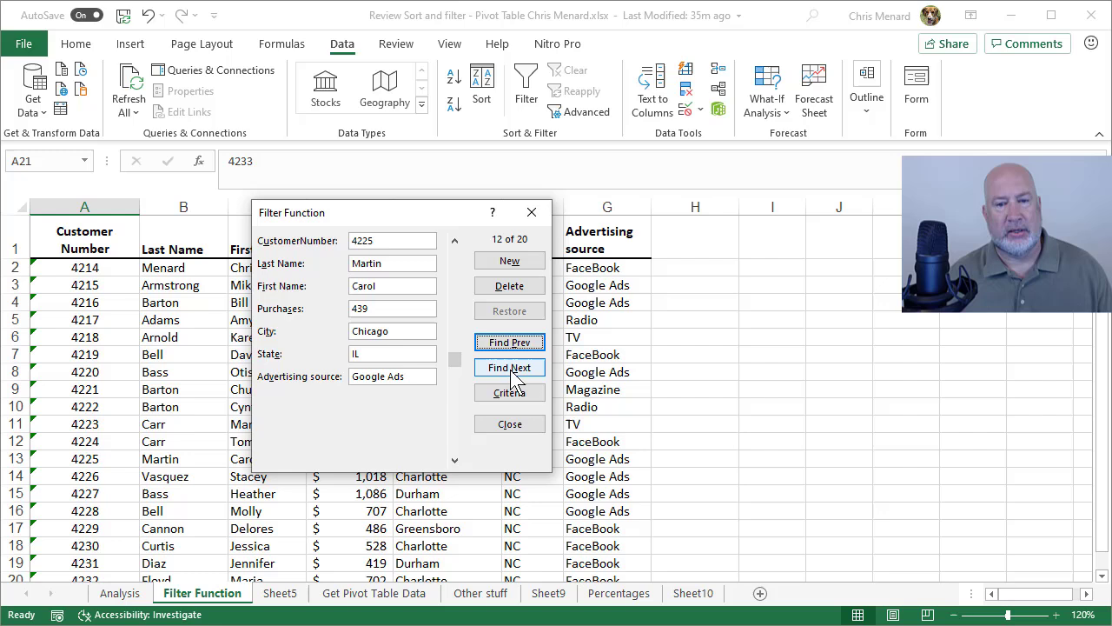
left_click(511, 394)
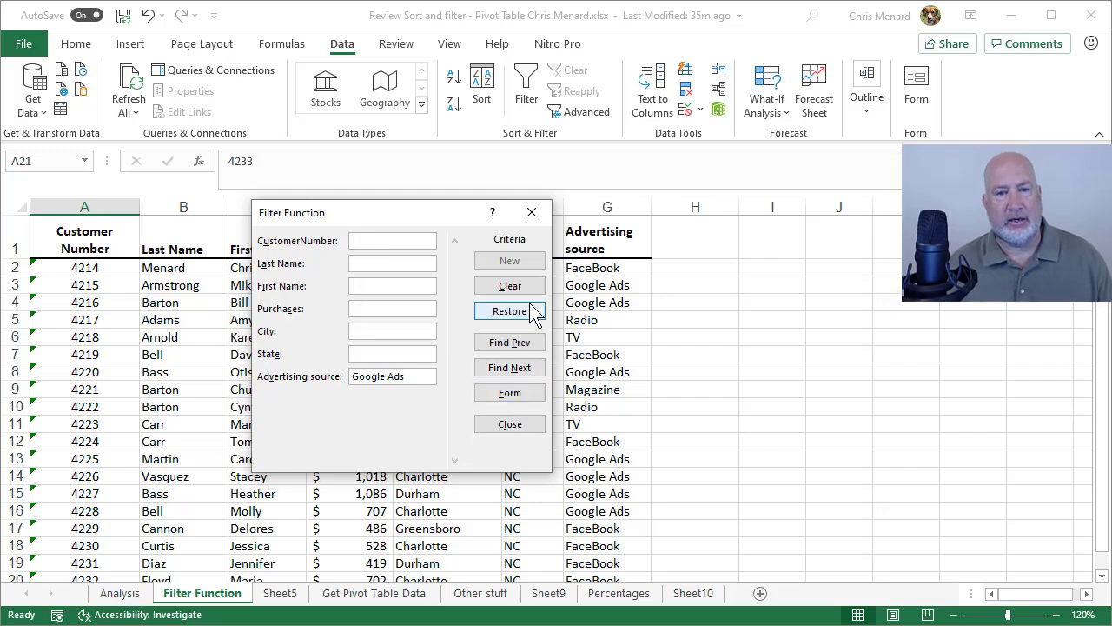
left_click(510, 286)
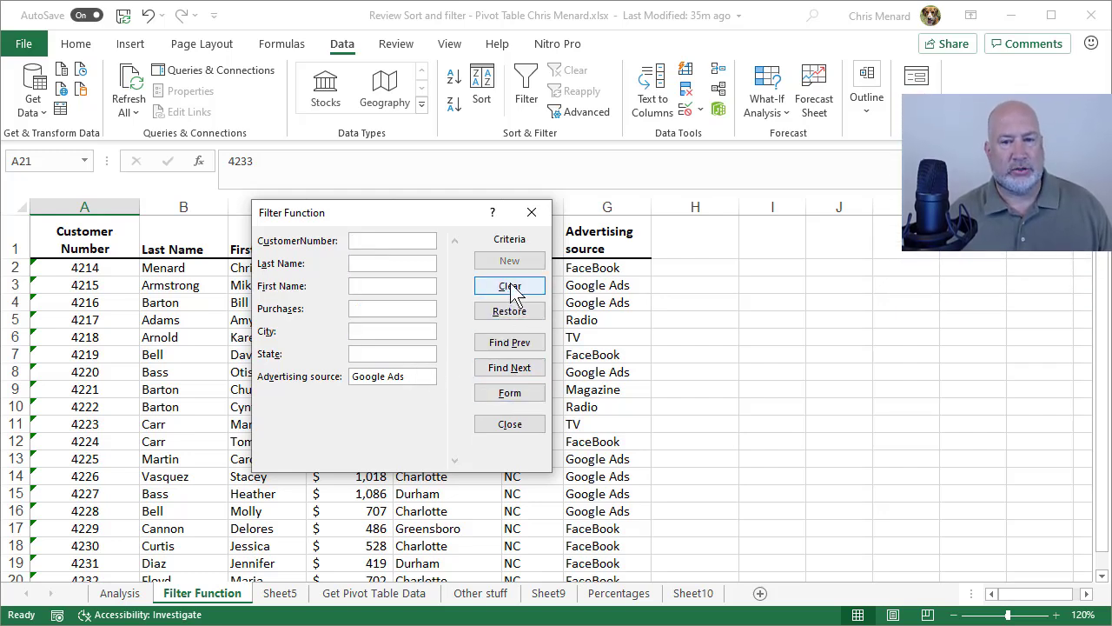
Move the form aside and search for City San Diego with State CA.
left_click_drag(436, 222, 839, 241)
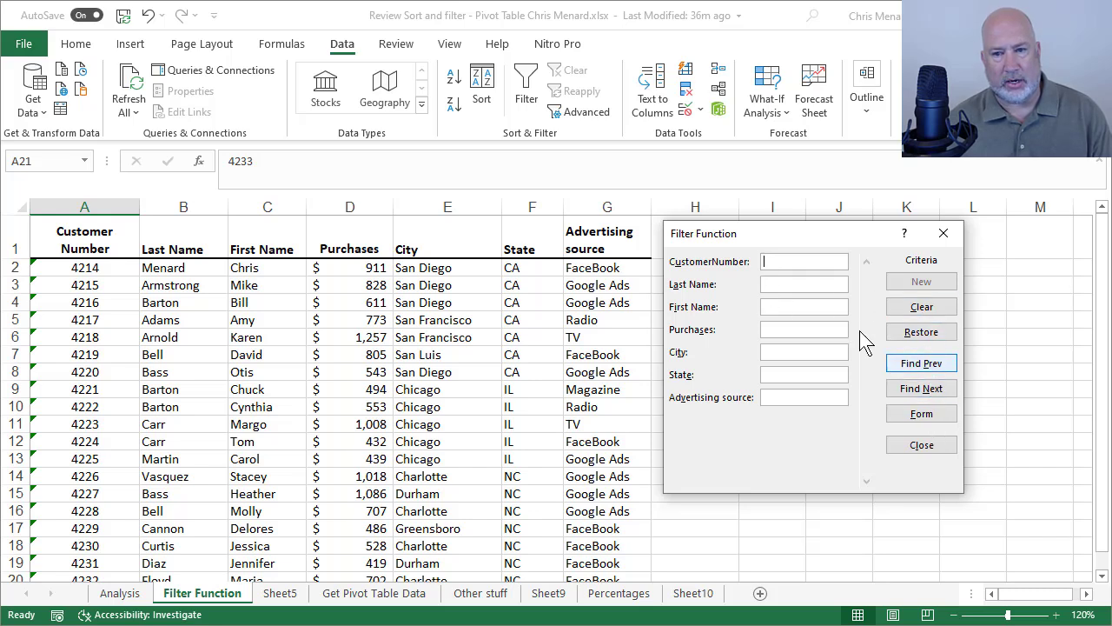
left_click(782, 353)
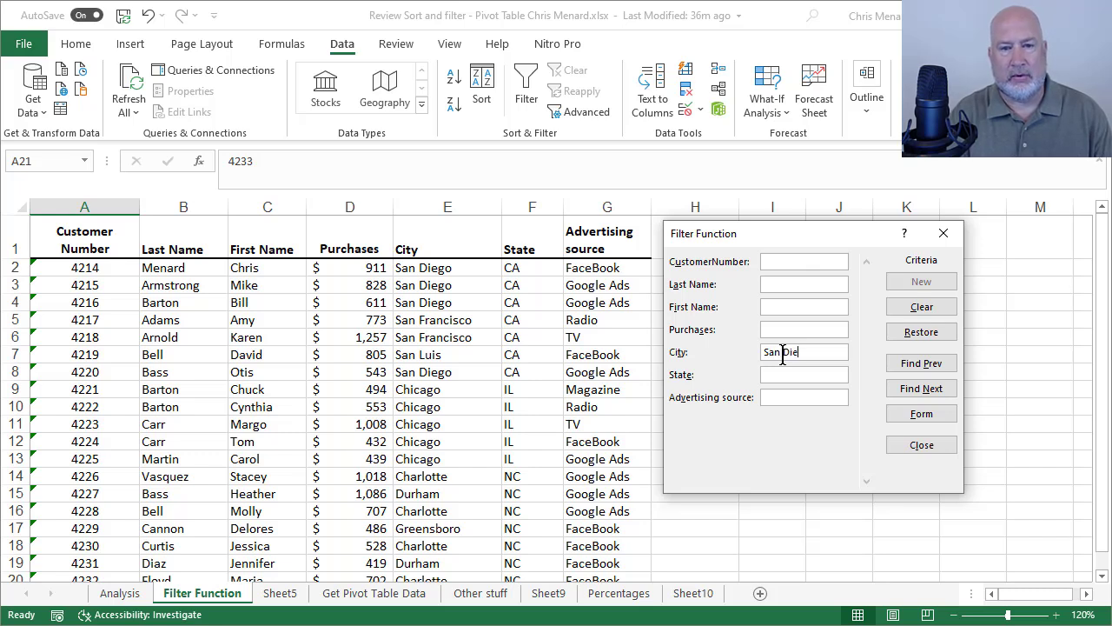
type("CA")
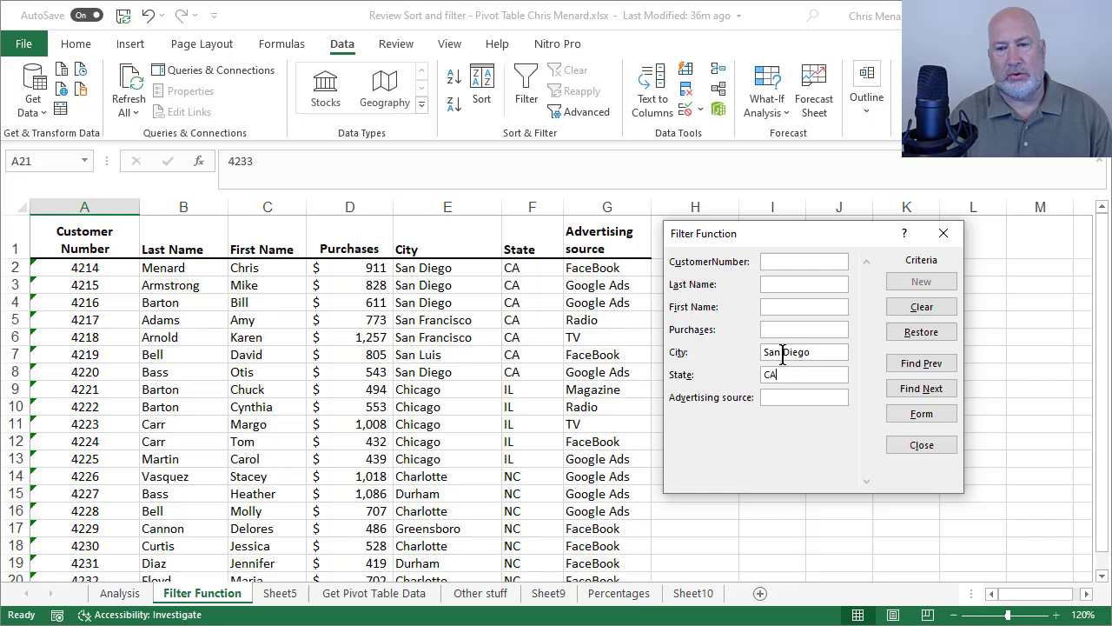
left_click(926, 391)
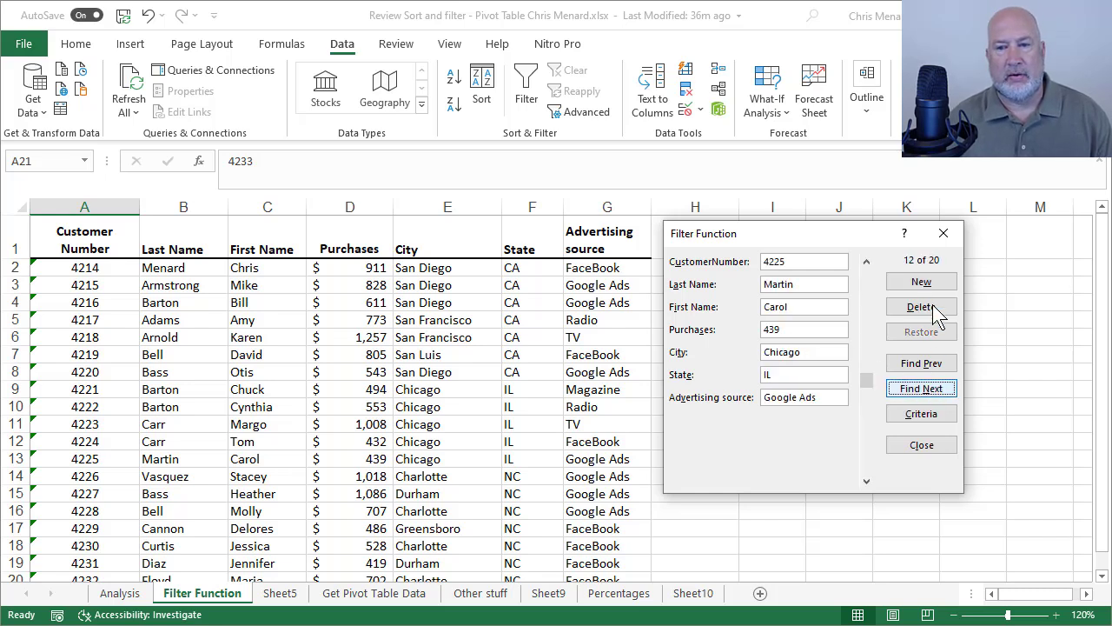
Step back and forth through the San Diego, CA customer matches.
left_click(926, 365)
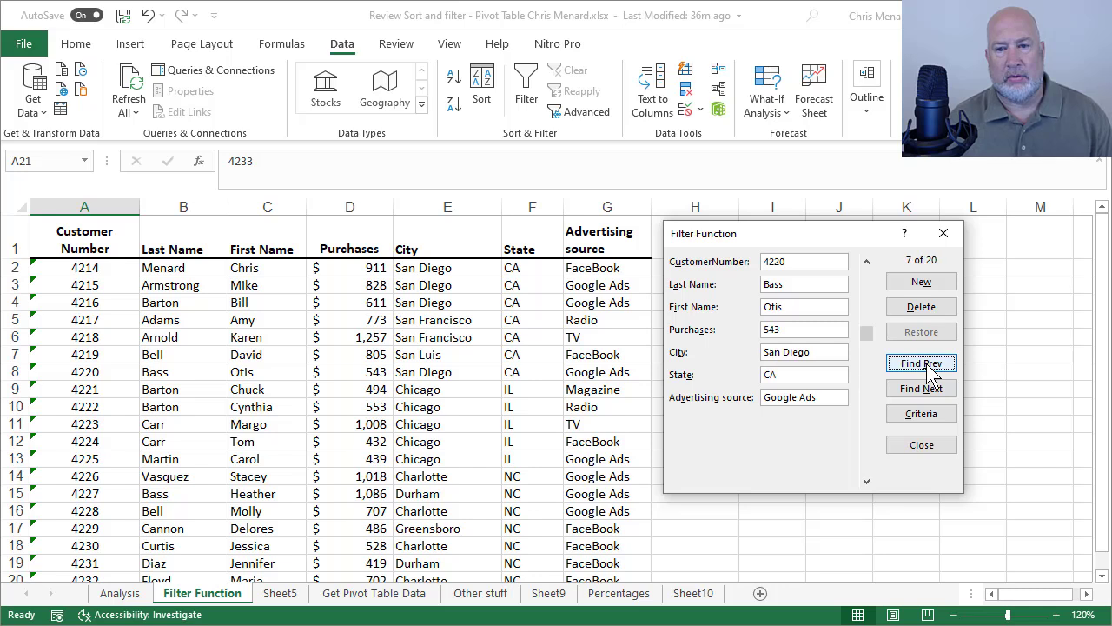
left_click(931, 365)
left_click(930, 365)
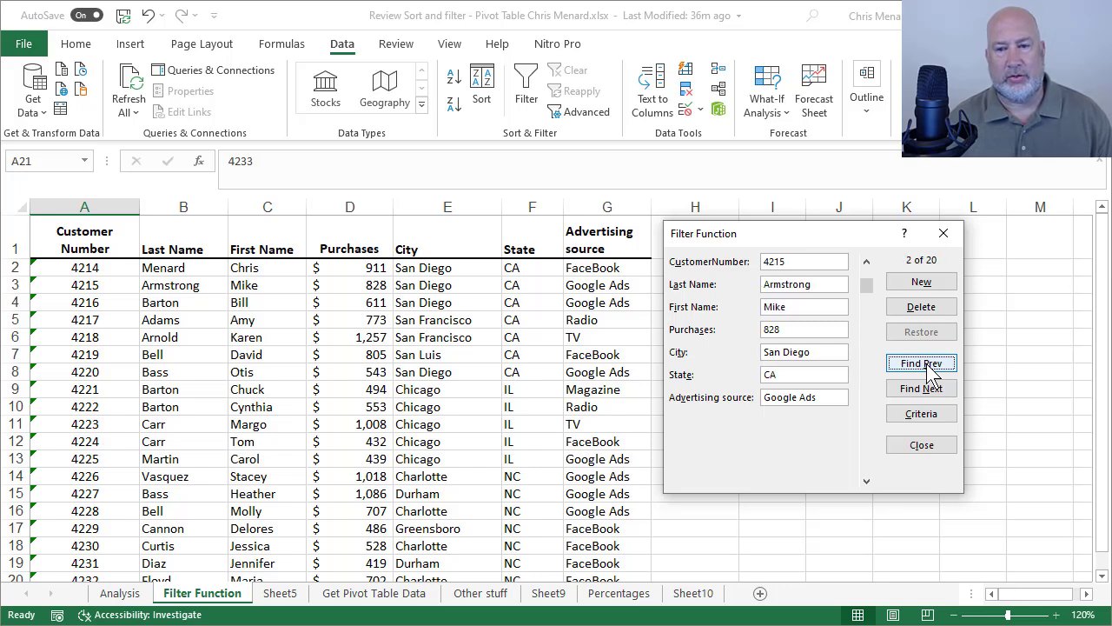
left_click(928, 365)
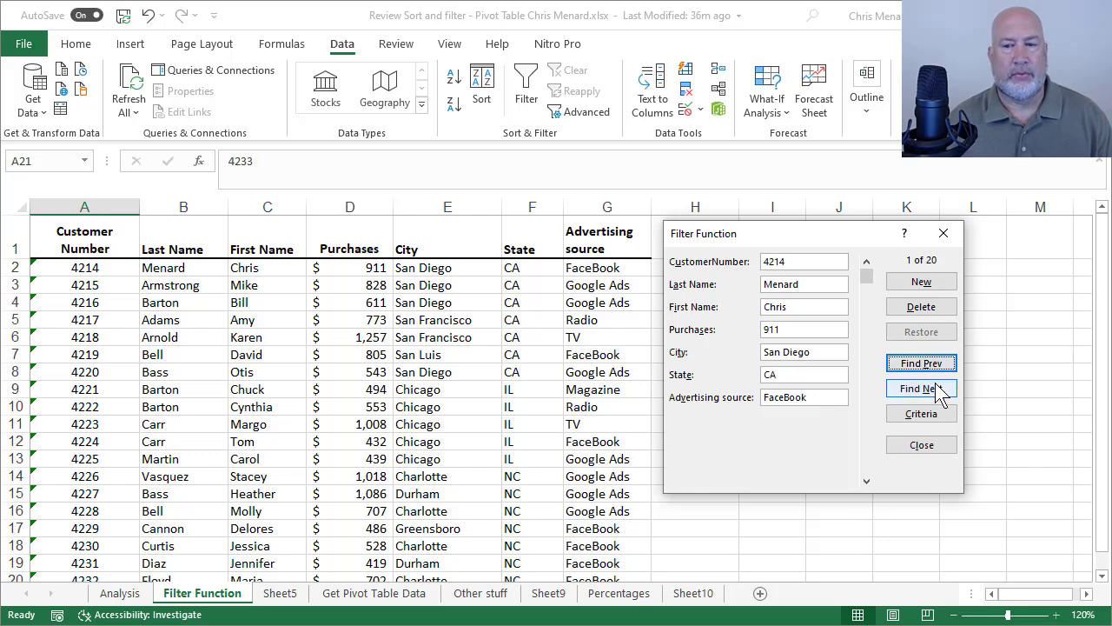
left_click(935, 383)
left_click(935, 383)
left_click(935, 383)
left_click(935, 383)
left_click(935, 383)
left_click(935, 383)
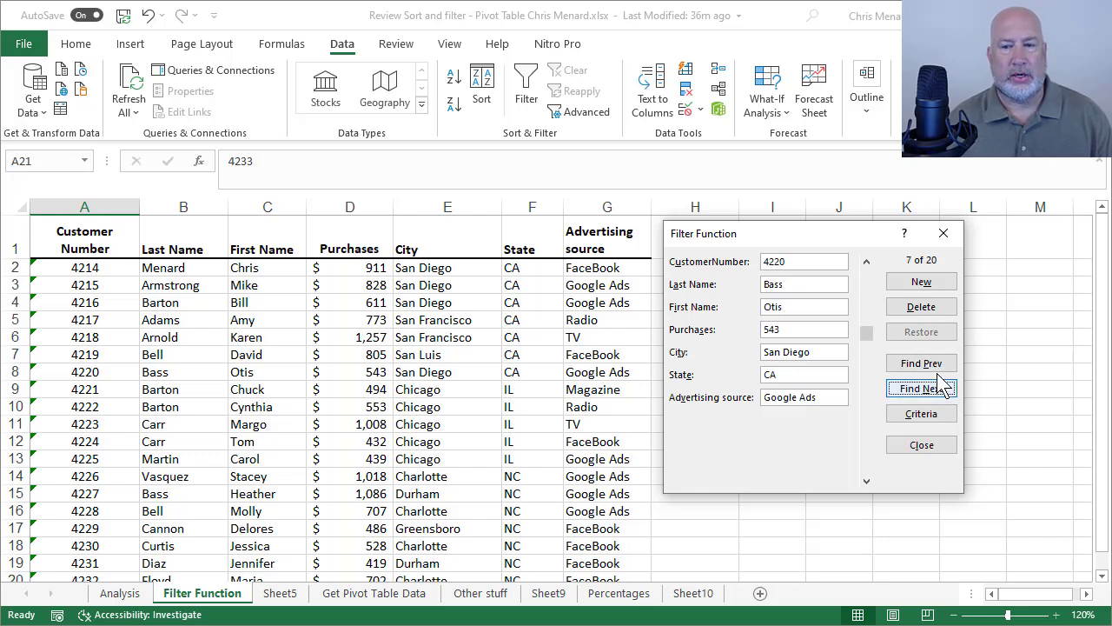
left_click(929, 365)
left_click(928, 365)
left_click(928, 365)
left_click(928, 365)
left_click(928, 365)
left_click(935, 391)
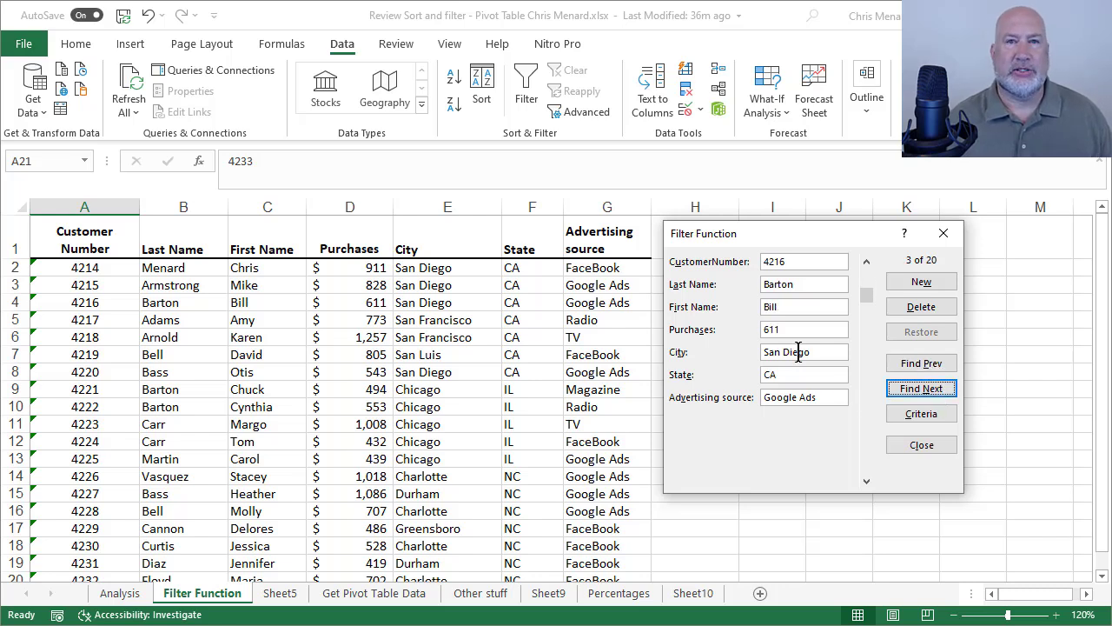
Replace the criteria with City *Diego and State CA and find the first match.
left_click(921, 413)
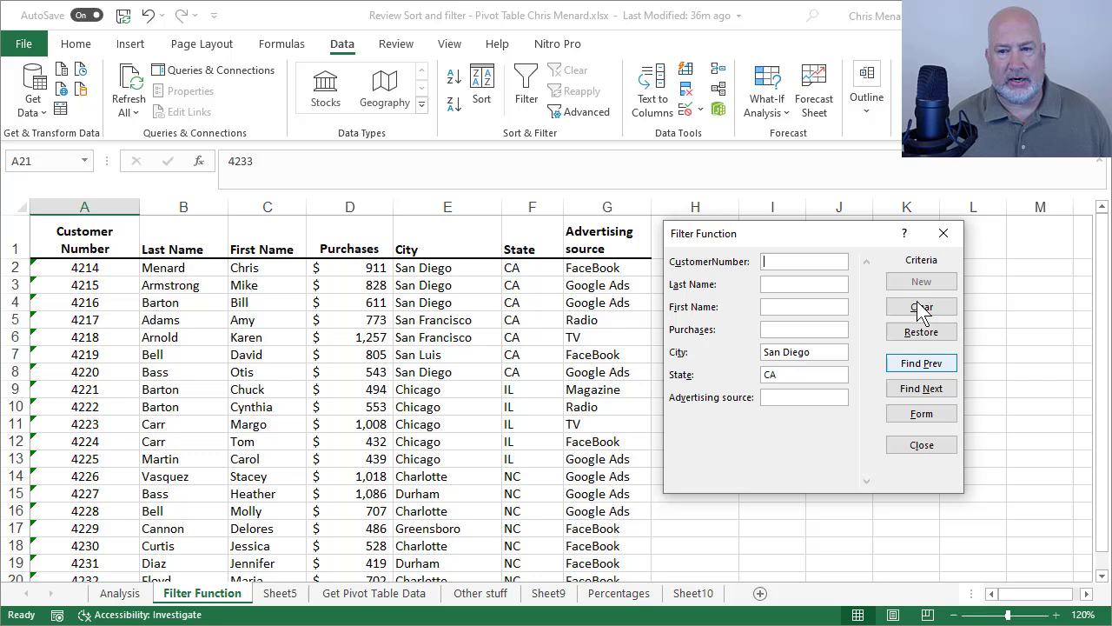
left_click(920, 311)
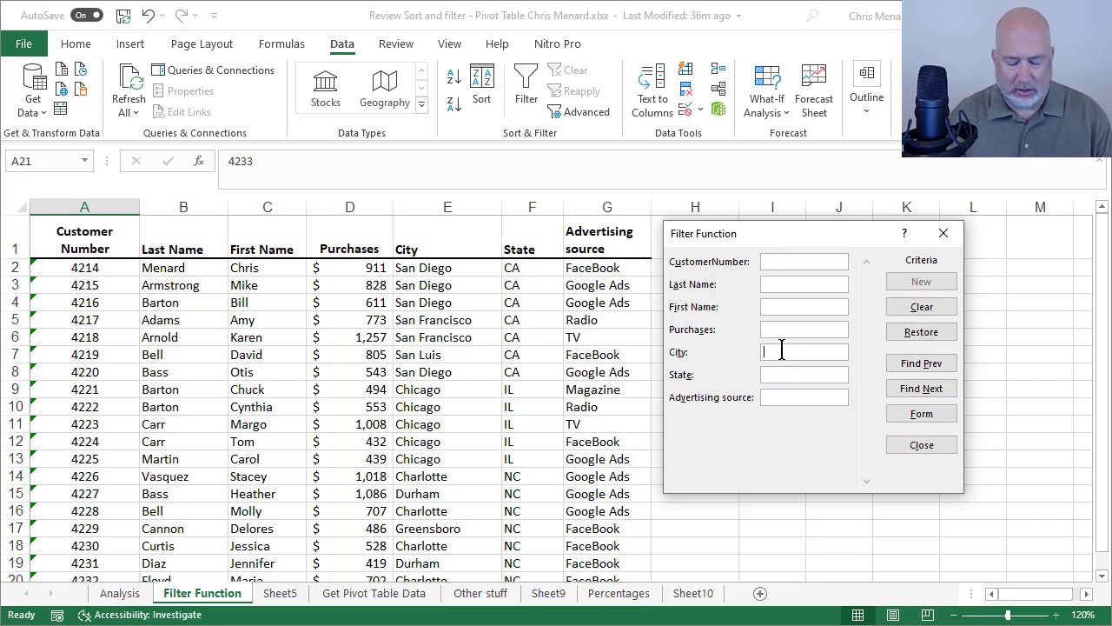
left_click(782, 351)
type("*")
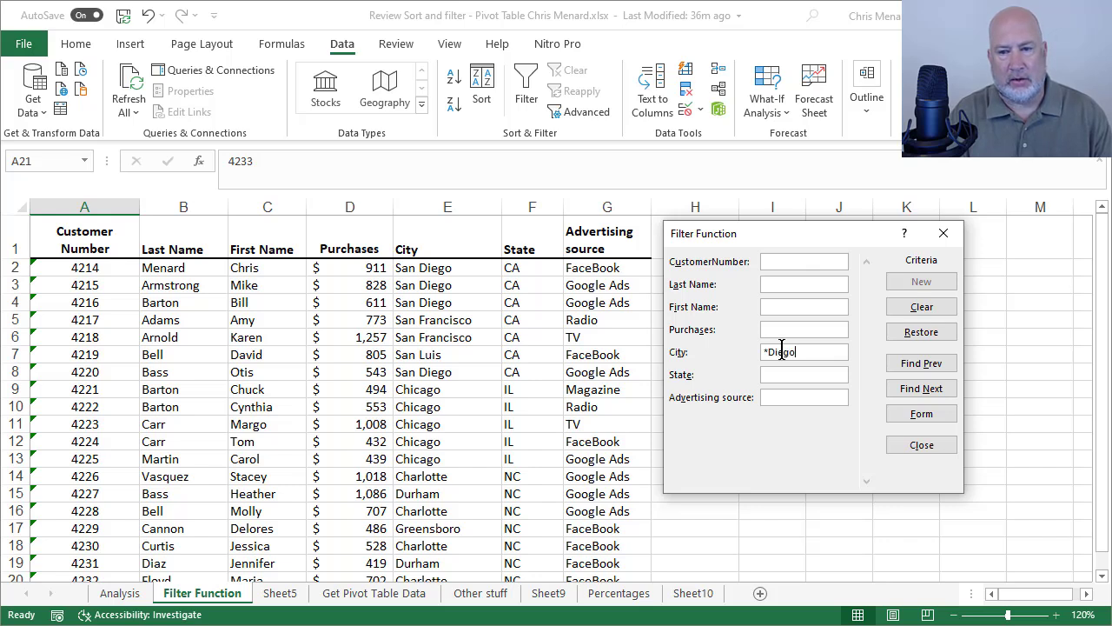
type("CA")
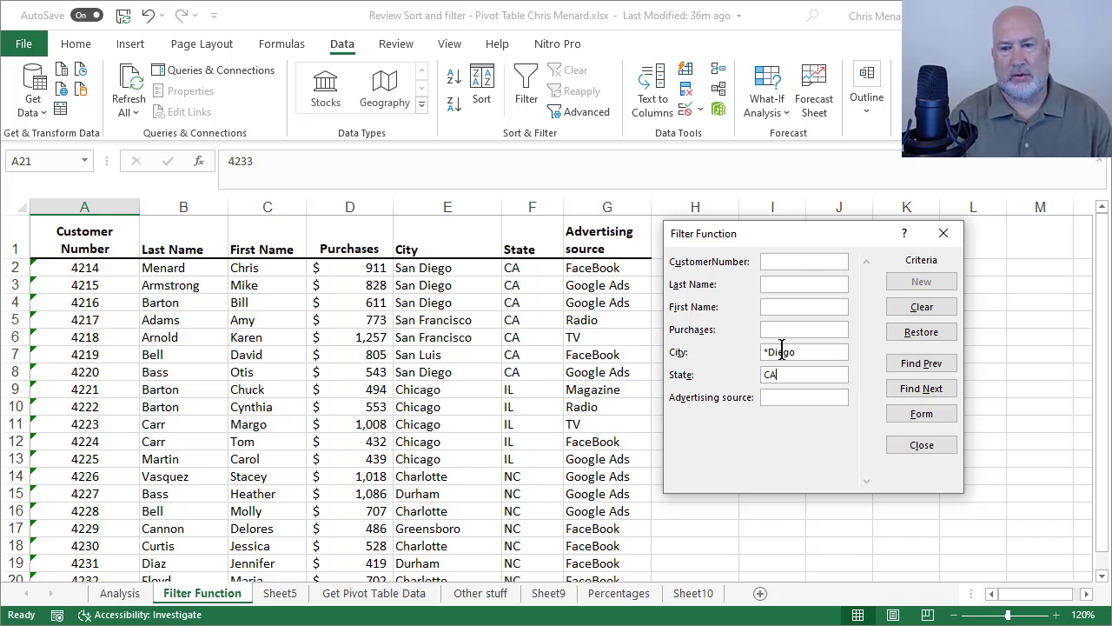
left_click(933, 389)
Browse through the *Diego, CA matches and return to the criteria view.
left_click(937, 365)
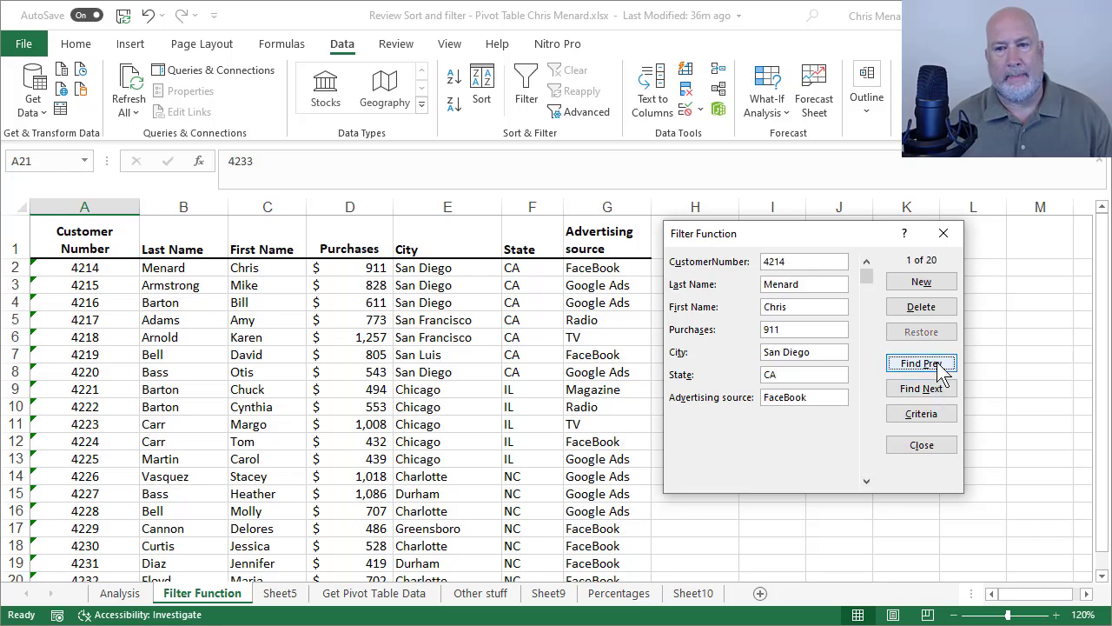
left_click(933, 395)
left_click(934, 396)
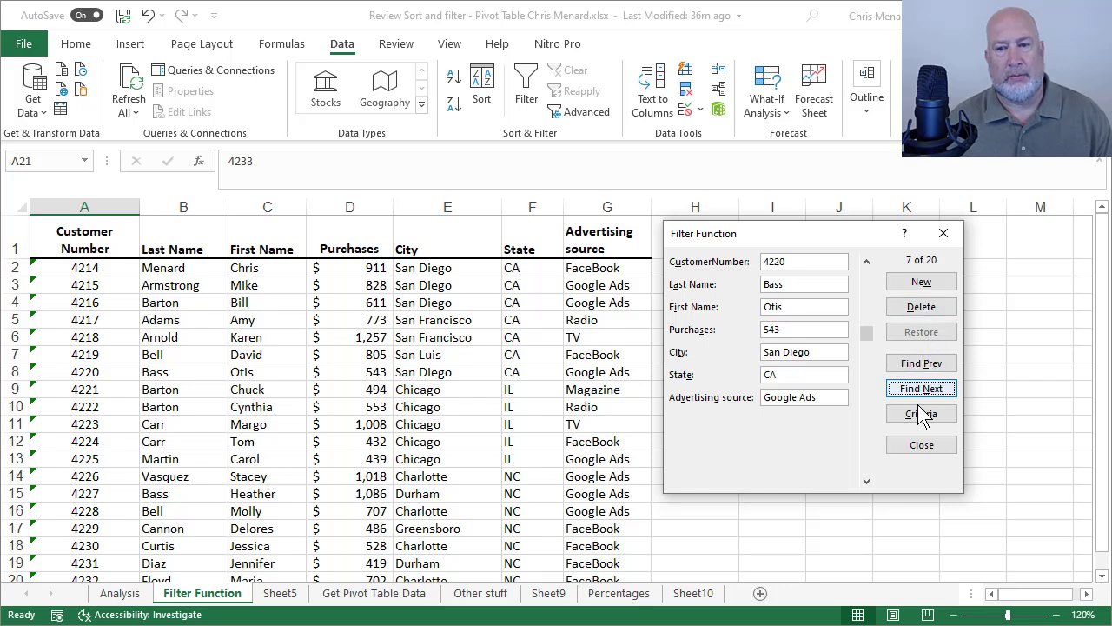
left_click(919, 413)
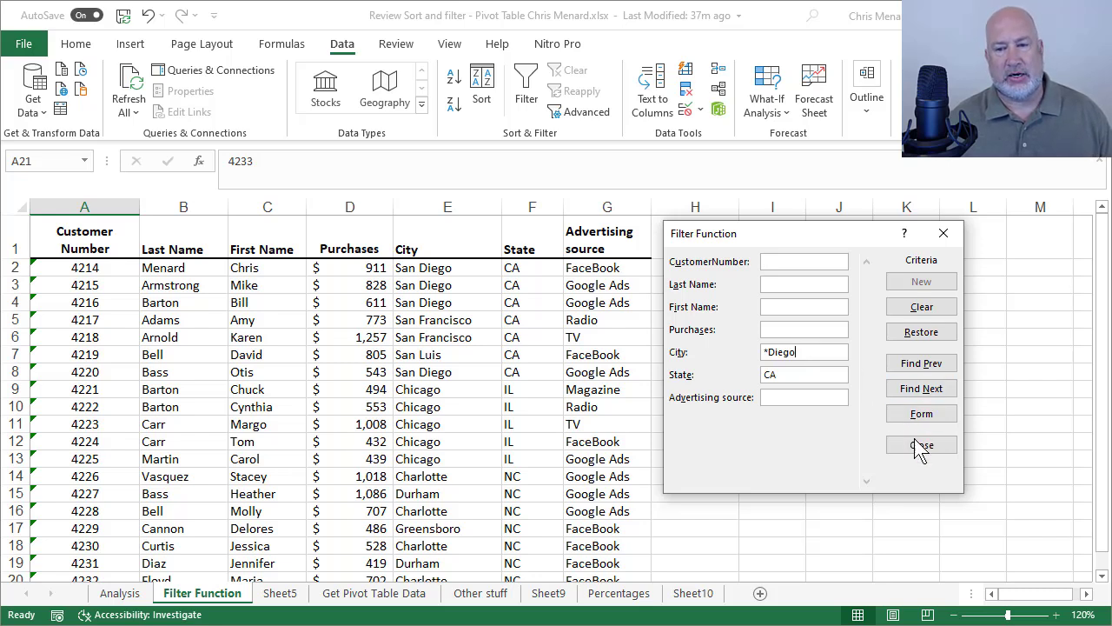
Clear the wildcard criteria, close the data form, and select cell G6.
left_click(922, 307)
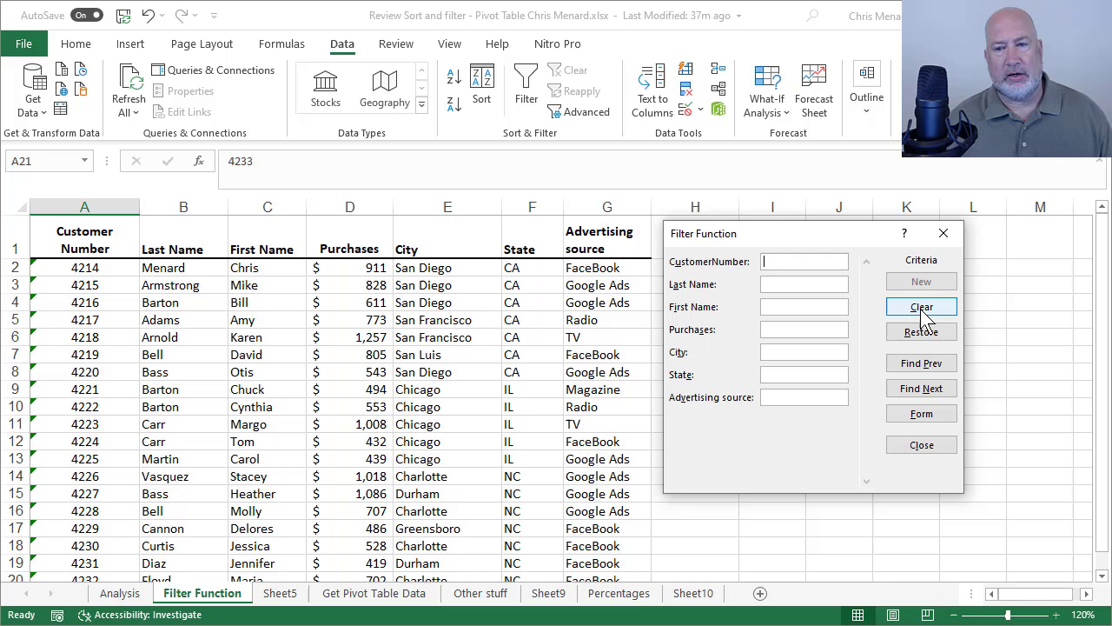
left_click(922, 445)
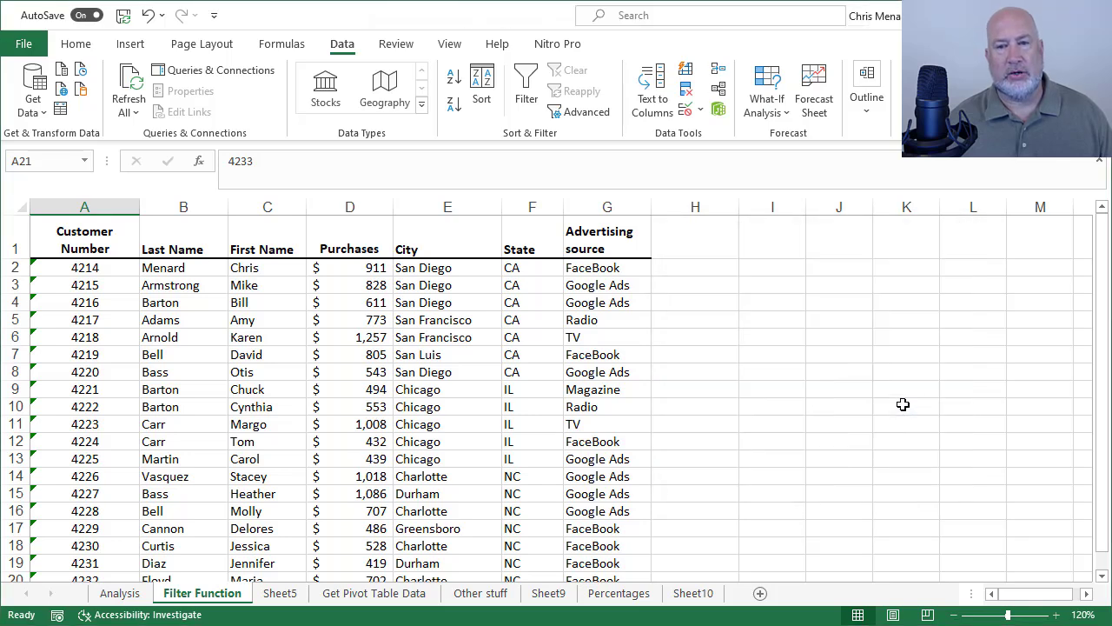
left_click(641, 336)
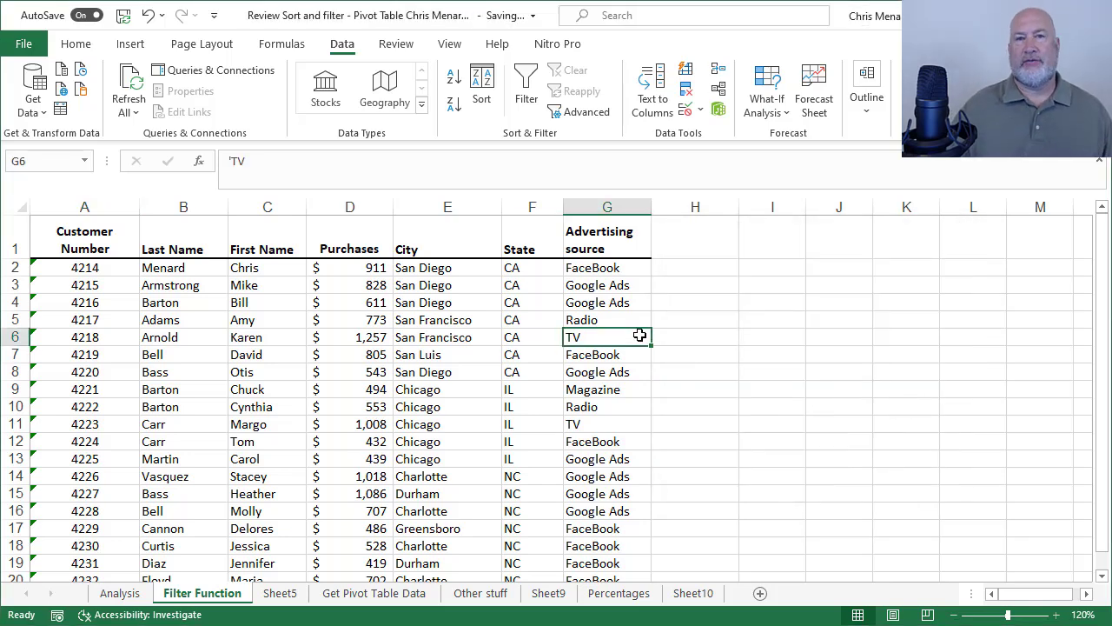